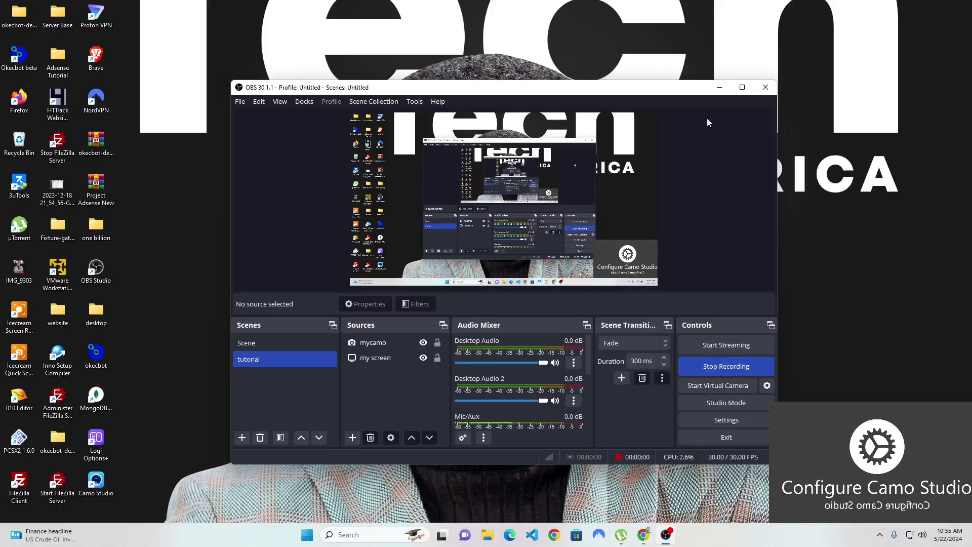
- Minimize OBS, find Okecbot beta via Windows Search and run it as administrator
{"action": "left_click", "coordinate": [719, 88]}
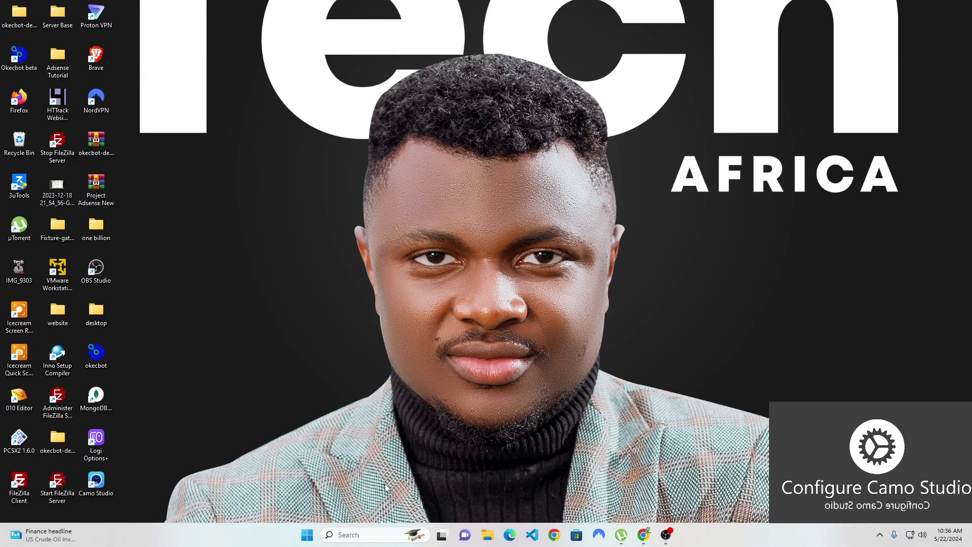
{"action": "left_click", "coordinate": [364, 532]}
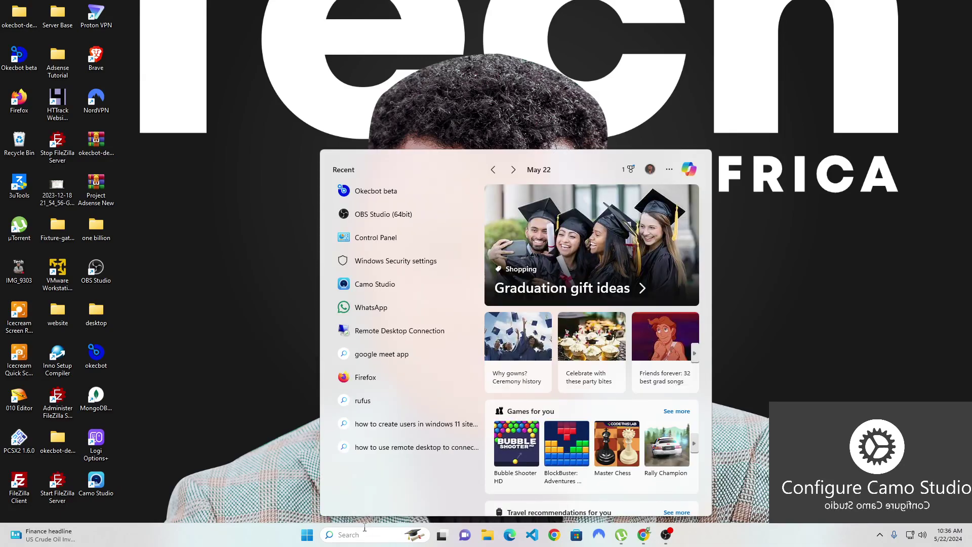
{"action": "type", "text": "okec"}
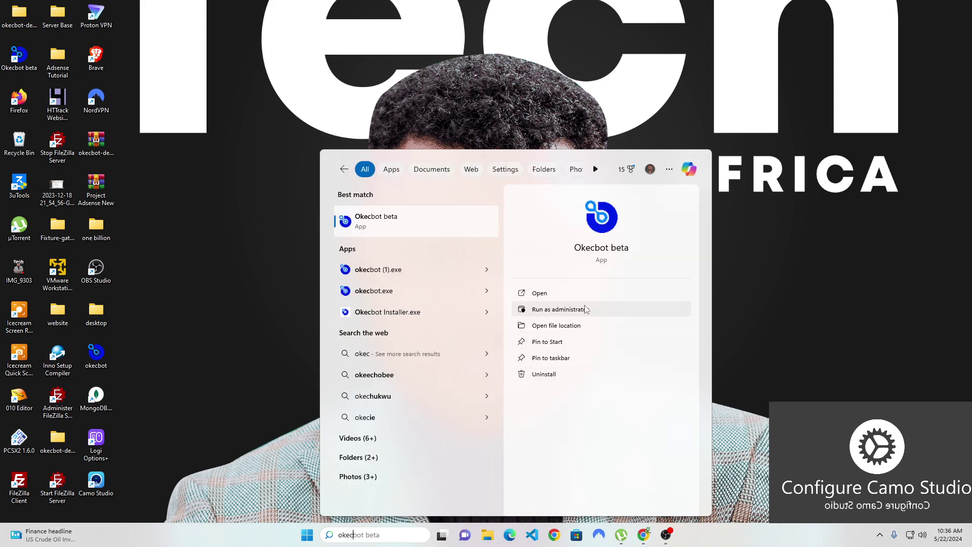
{"action": "left_click", "coordinate": [581, 310]}
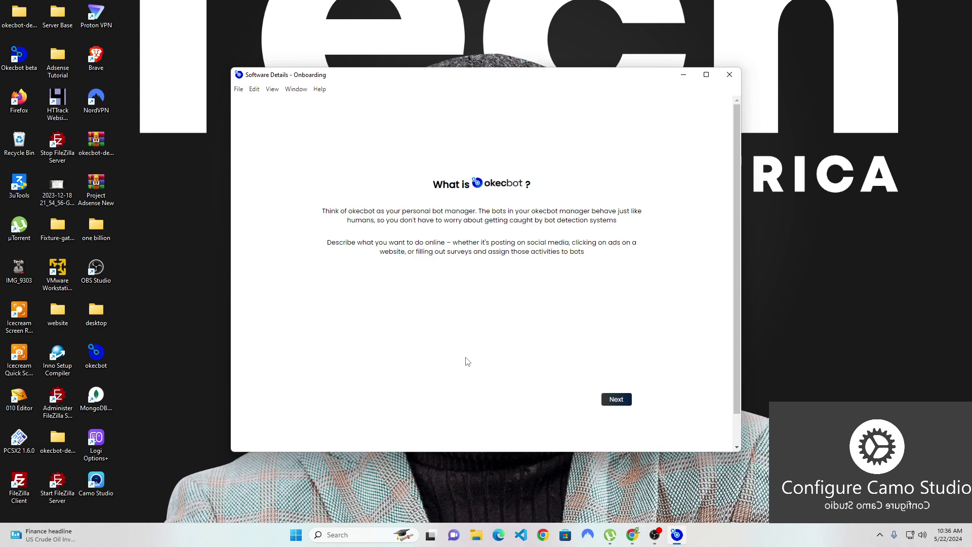
- Skip the two onboarding pages and authenticate with the API key in the OkecBot API field
{"action": "left_click", "coordinate": [619, 402]}
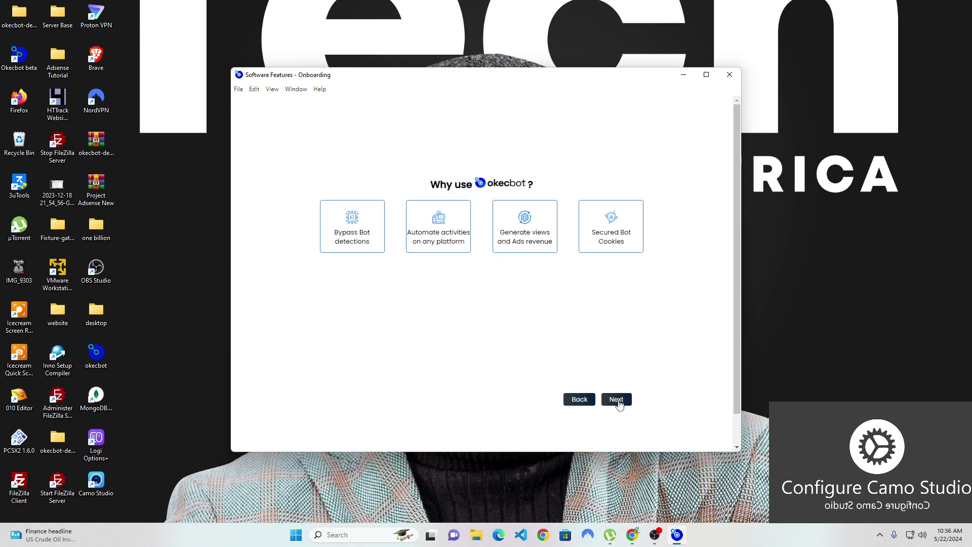
{"action": "left_click", "coordinate": [619, 402]}
{"action": "left_click", "coordinate": [554, 258]}
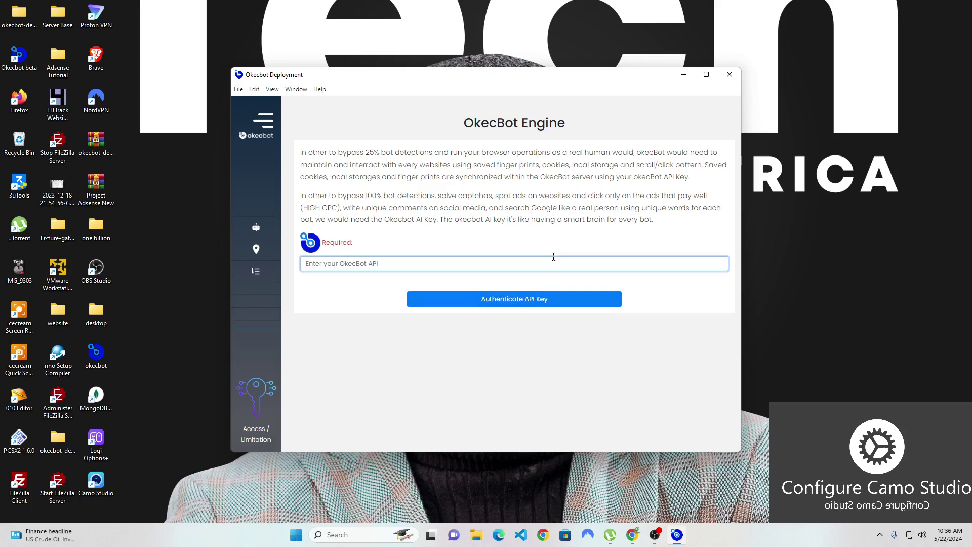
{"action": "type", "text": "."}
{"action": "left_click", "coordinate": [537, 293]}
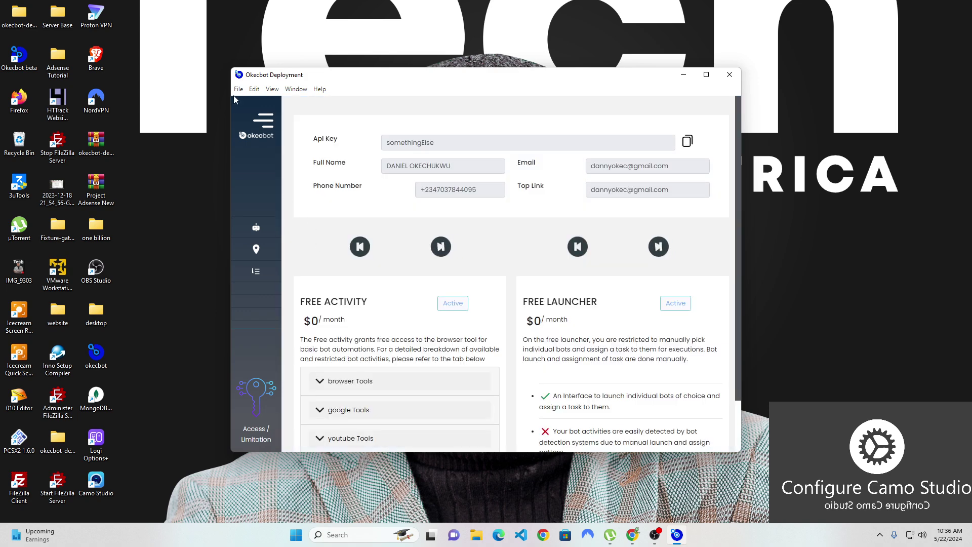
- In FREE EXECUTOR, select bot hina-0002 and confirm launching it
{"action": "left_click", "coordinate": [271, 125]}
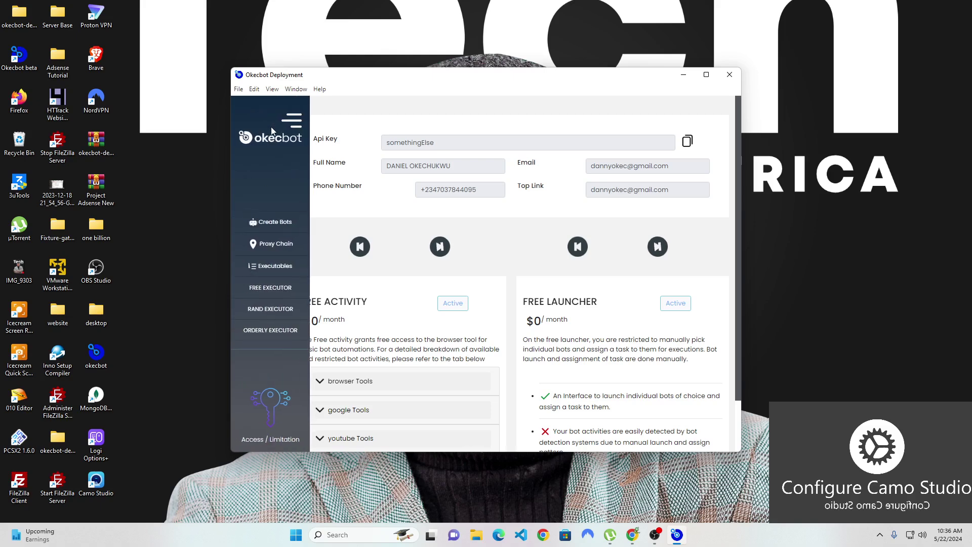
{"action": "left_click", "coordinate": [276, 290]}
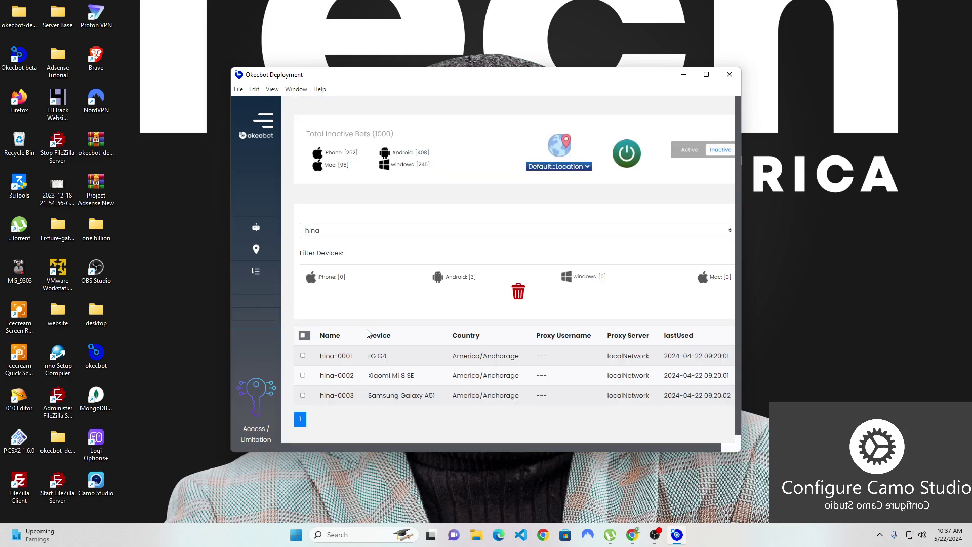
{"action": "left_click", "coordinate": [303, 376]}
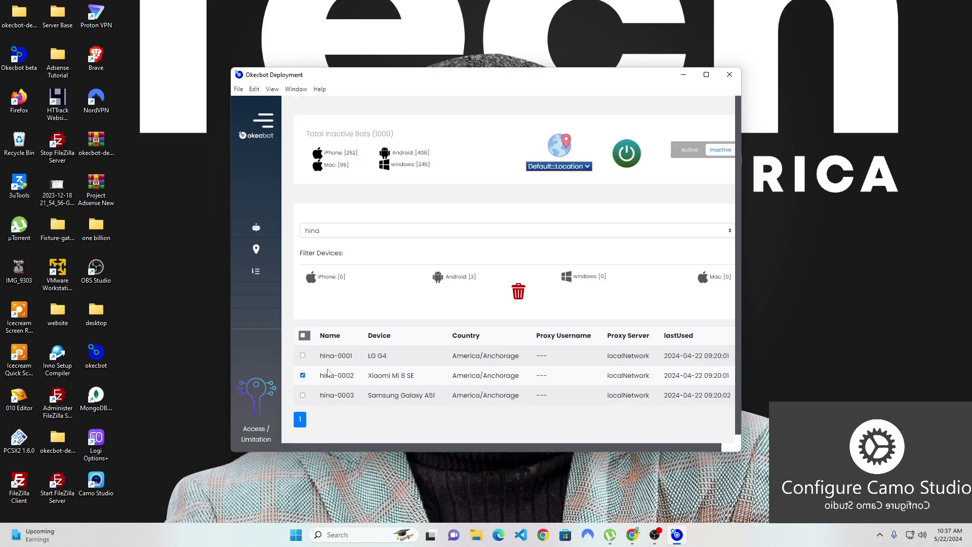
{"action": "left_click", "coordinate": [619, 159]}
{"action": "left_click", "coordinate": [617, 314]}
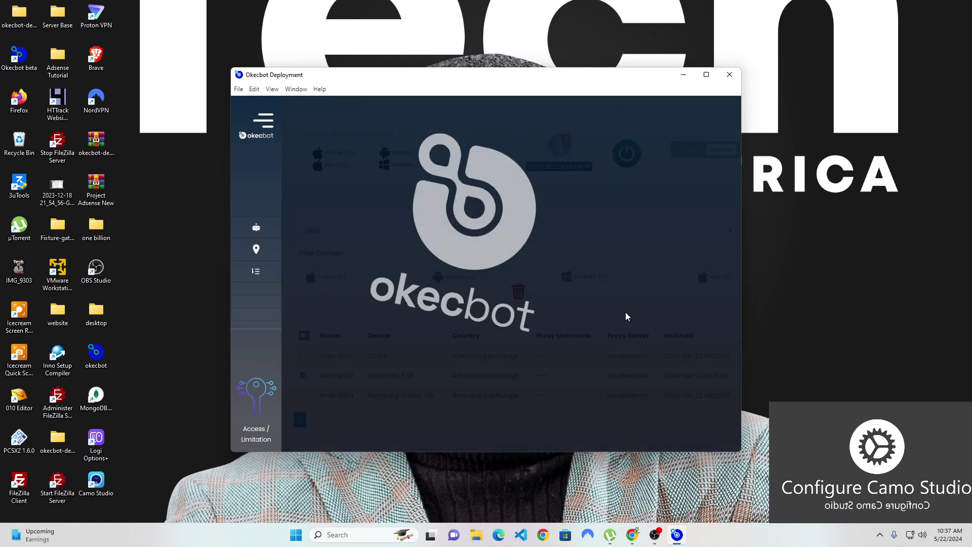
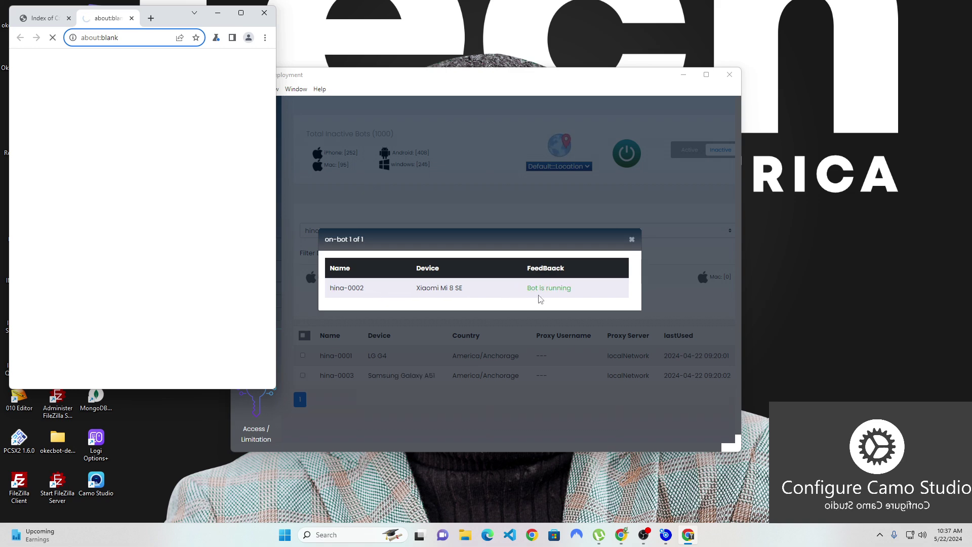
- Close the running-bot dialog, move the first bot's Chrome window right, and load google.com
{"action": "left_click", "coordinate": [631, 239]}
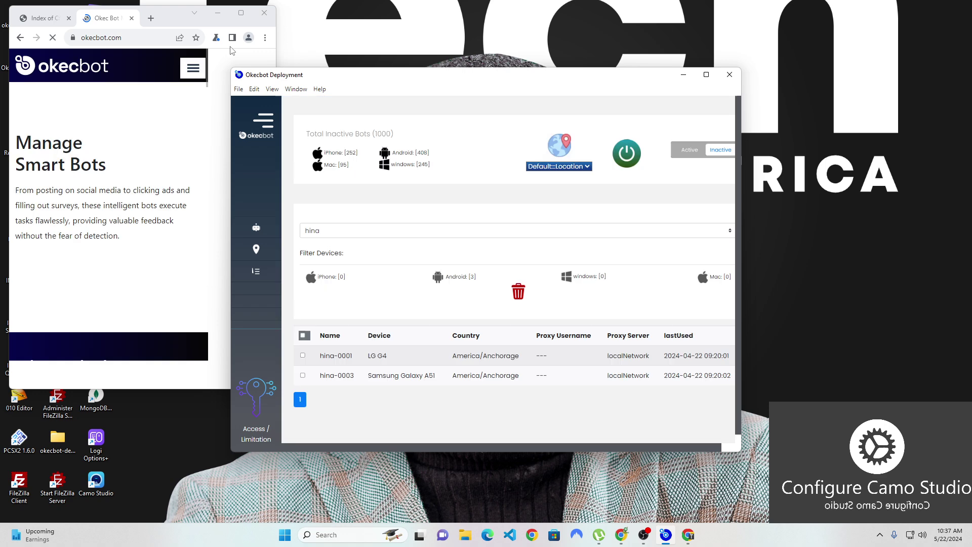
{"action": "left_click_drag", "start_coordinate": [171, 14], "coordinate": [699, 77]}
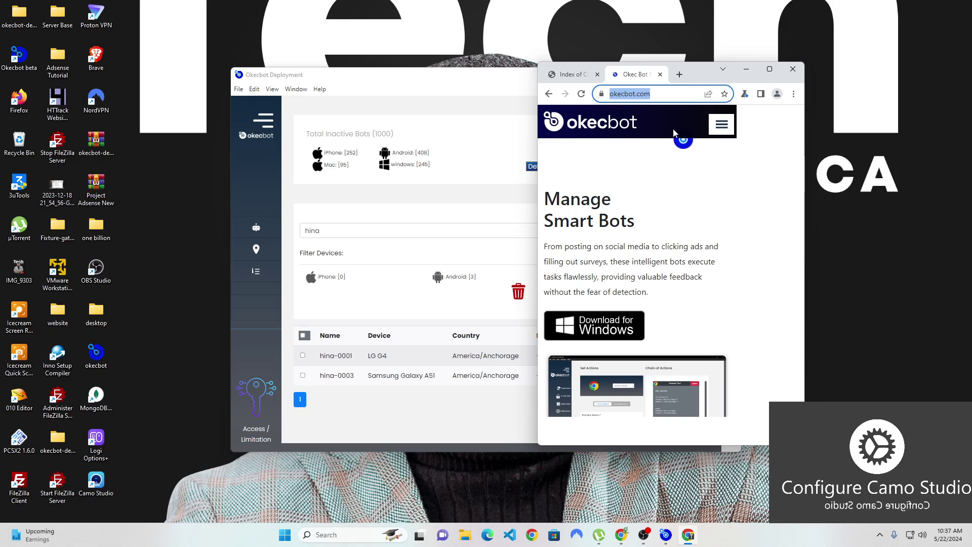
{"action": "type", "text": "google.com"}
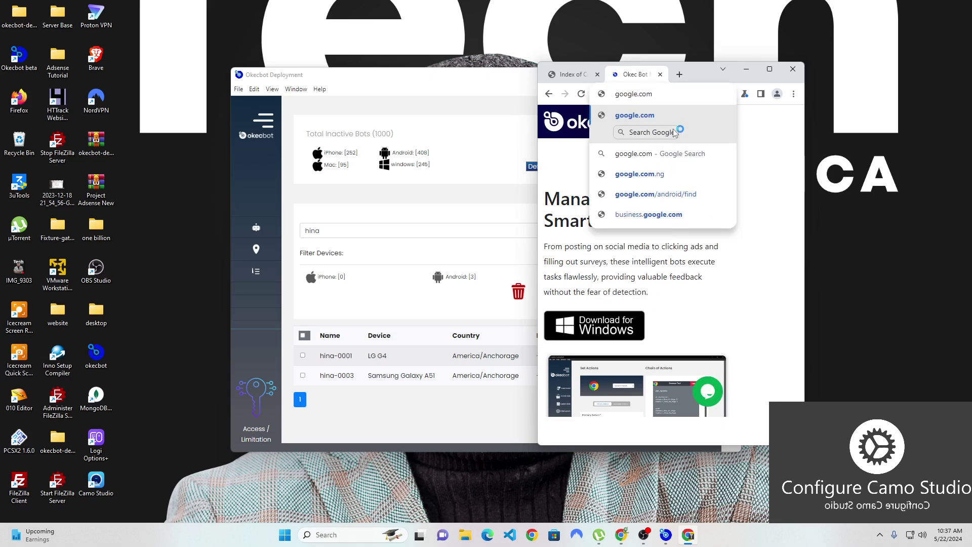
{"action": "key", "text": "Return"}
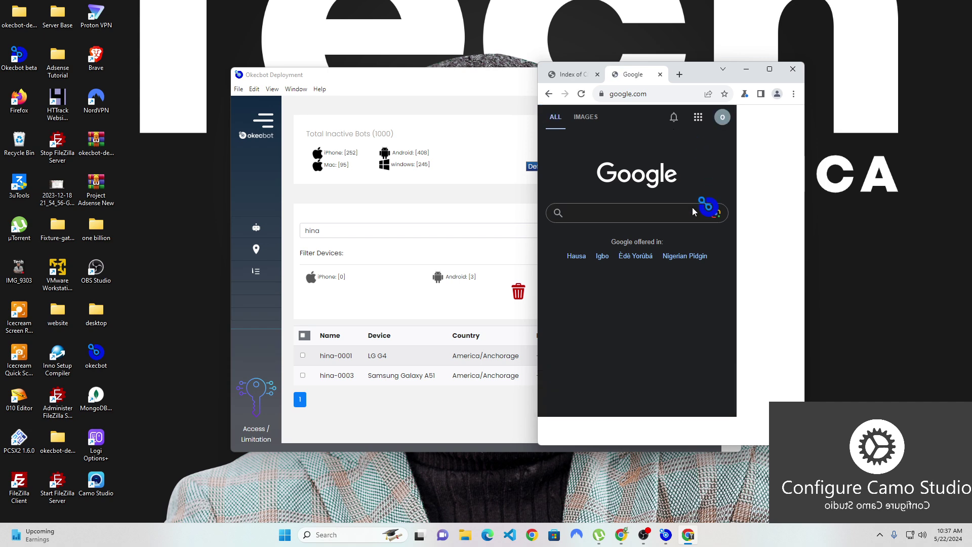
- Check which Google account the first bot is signed into, then enter youtube.com as the address
{"action": "left_click", "coordinate": [688, 211]}
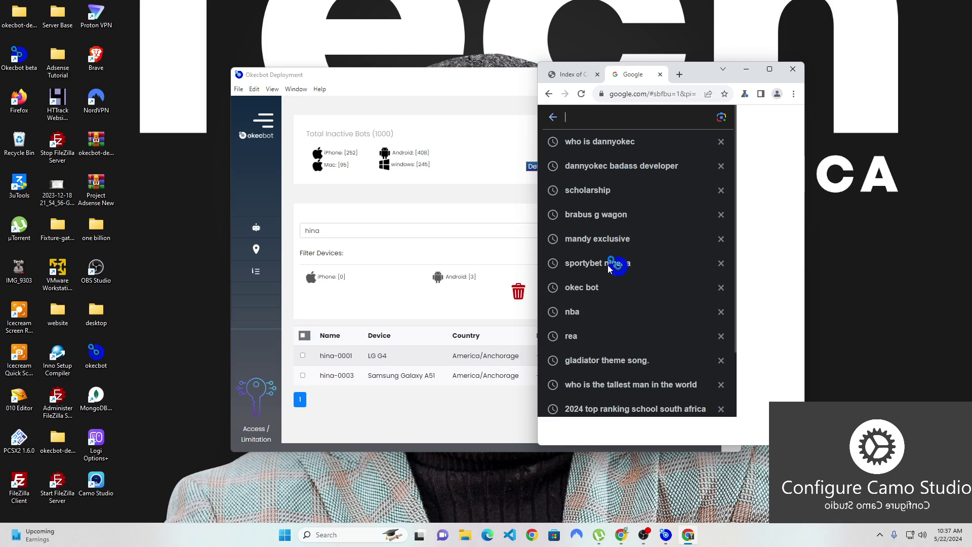
{"action": "left_click", "coordinate": [554, 121]}
{"action": "left_click", "coordinate": [722, 117]}
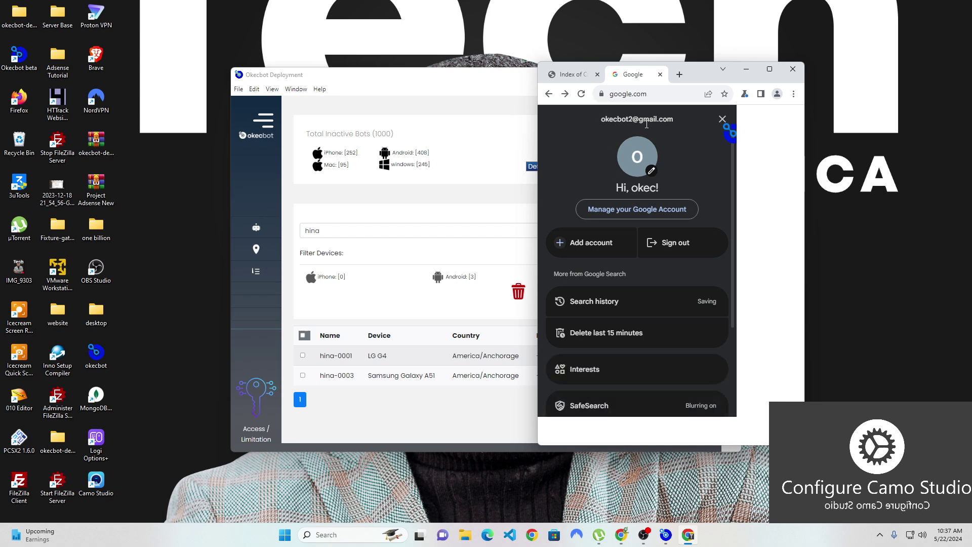
{"action": "left_click", "coordinate": [632, 96]}
{"action": "type", "text": "yout"}
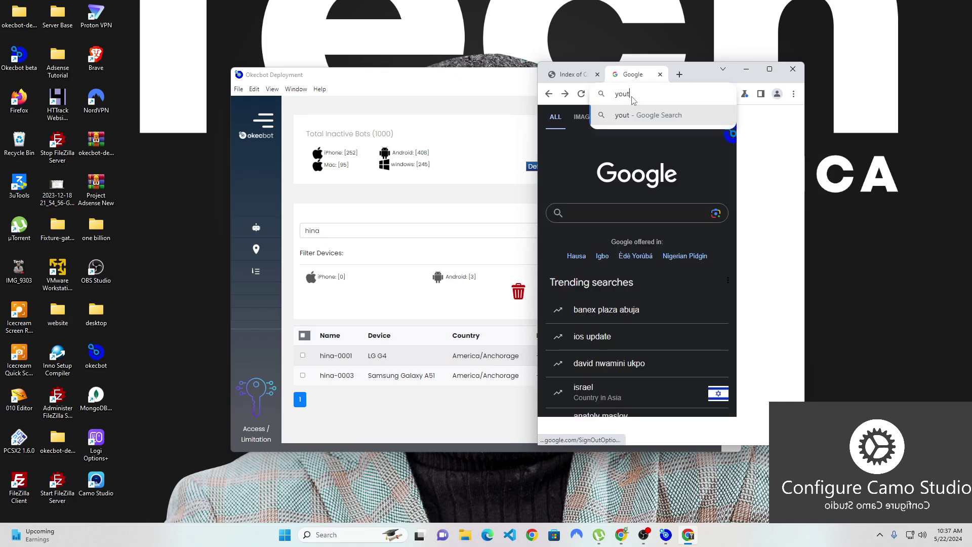
{"action": "type", "text": "ube.com"}
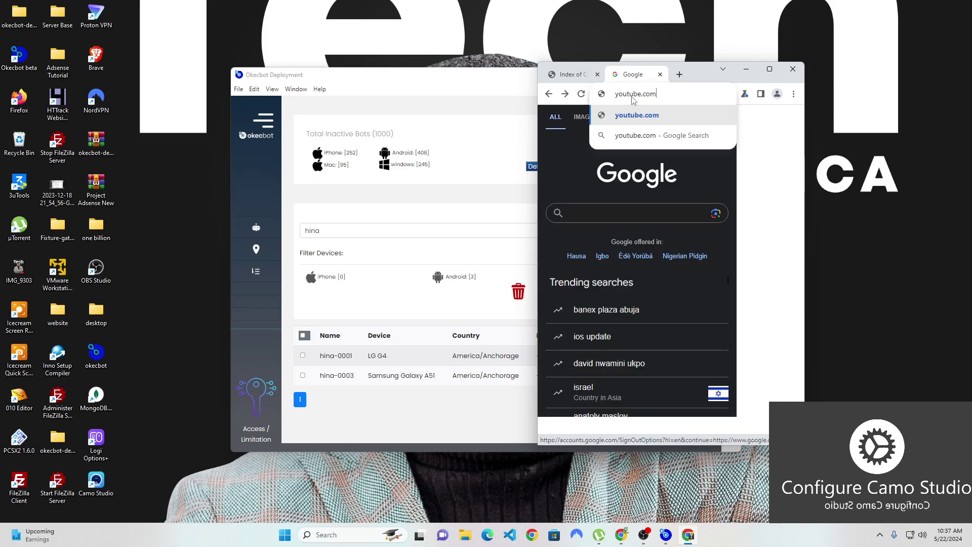
- Load YouTube's mobile feed, confirm the bot account in the Account menu, and return to Okecbot Deployment
{"action": "key", "text": "Return"}
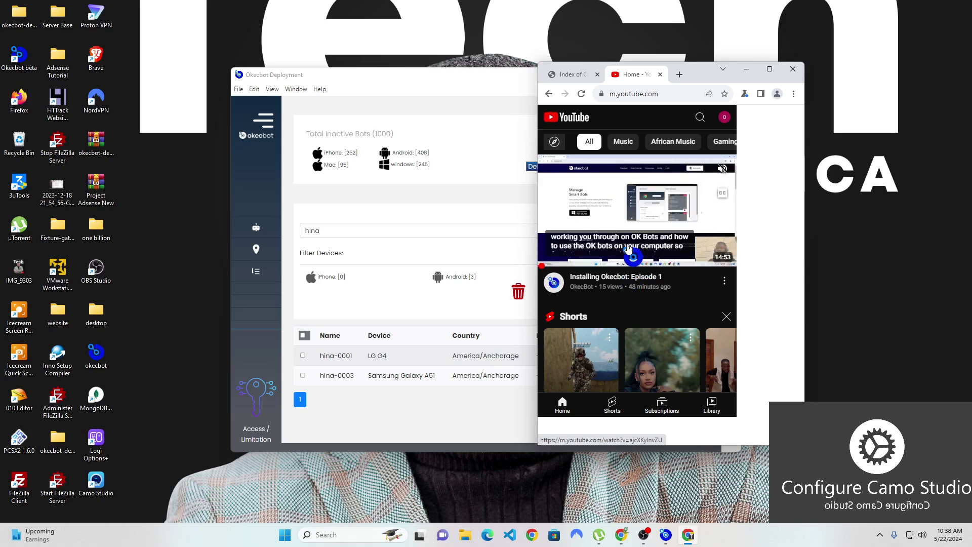
{"action": "left_click", "coordinate": [724, 118]}
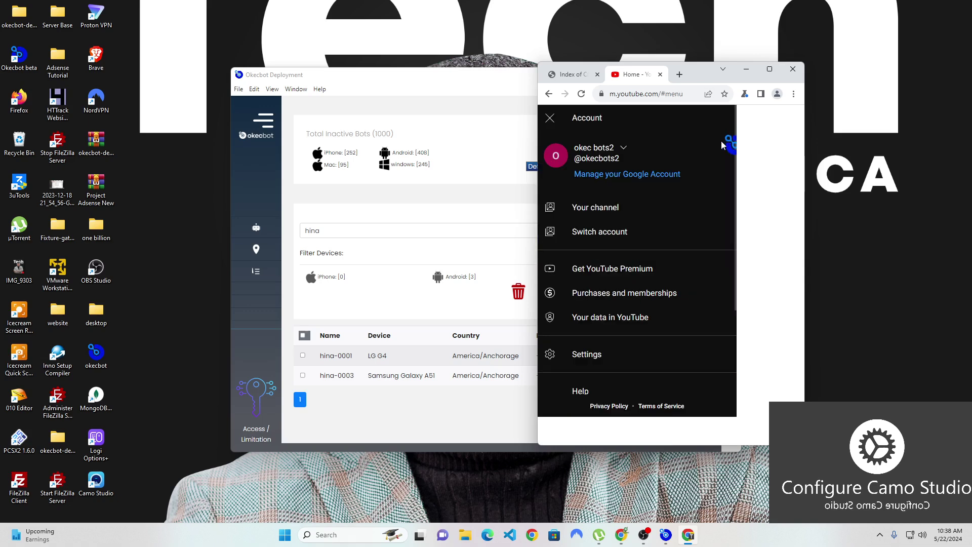
{"action": "left_click", "coordinate": [550, 119]}
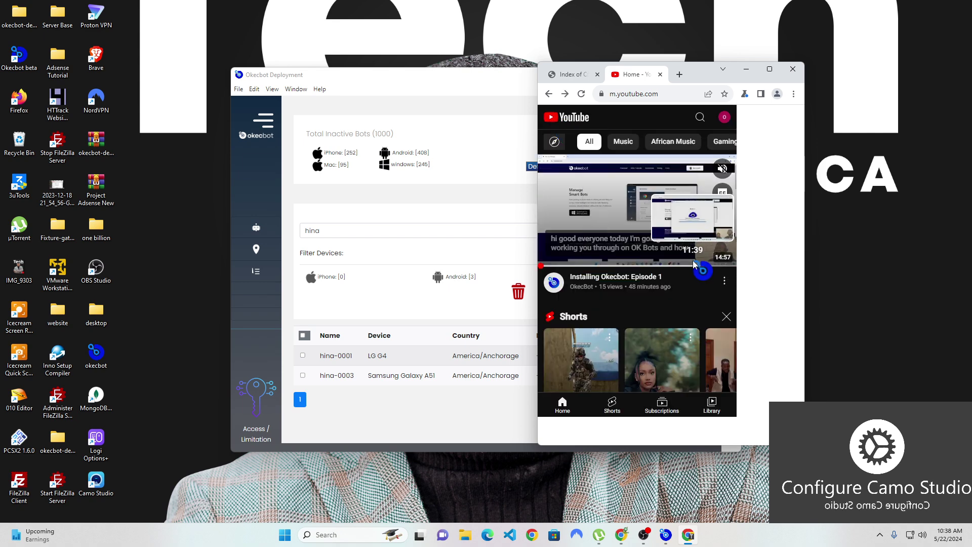
{"action": "left_click", "coordinate": [330, 420]}
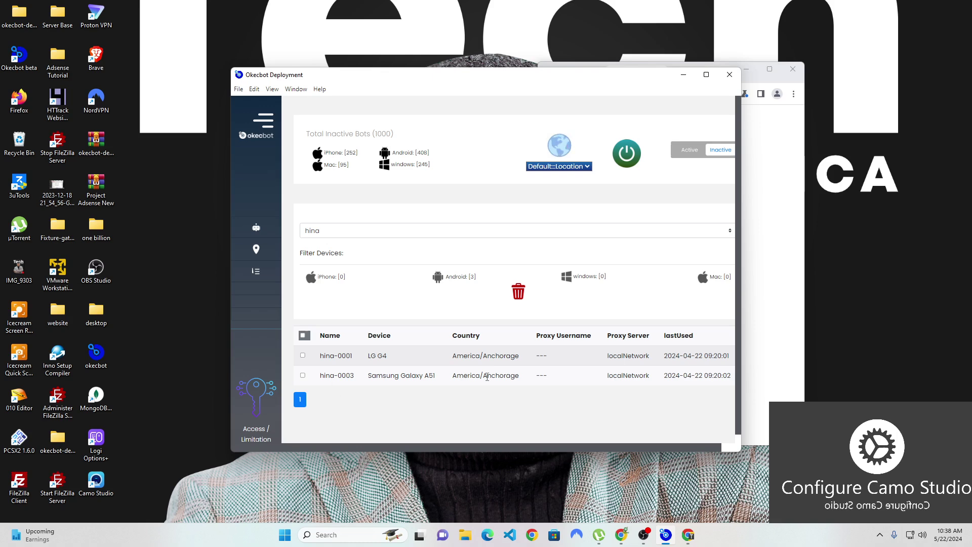
- Select the hina-0003 Samsung Galaxy A51 bot and start it, confirming the on-bot prompt
{"action": "left_click", "coordinate": [303, 376]}
{"action": "left_click", "coordinate": [626, 150]}
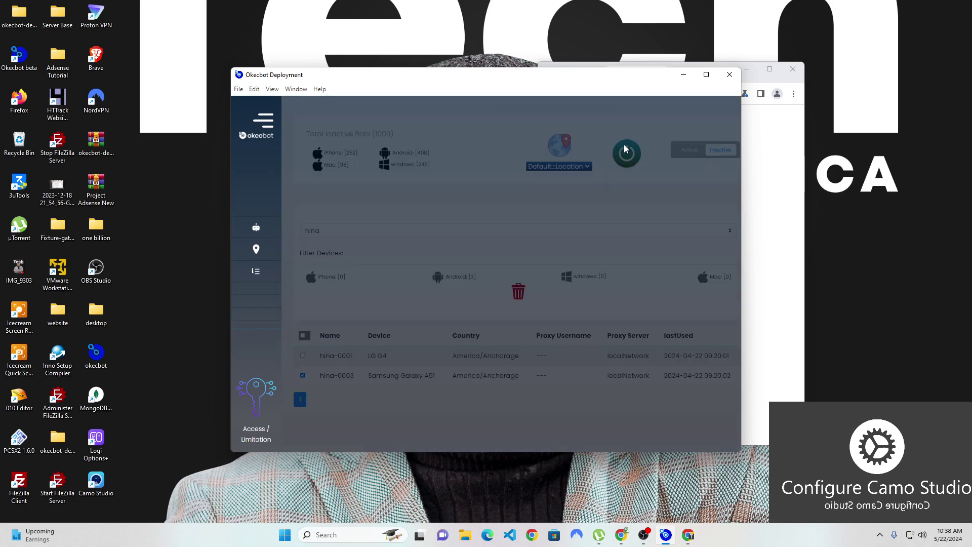
{"action": "left_click", "coordinate": [614, 316]}
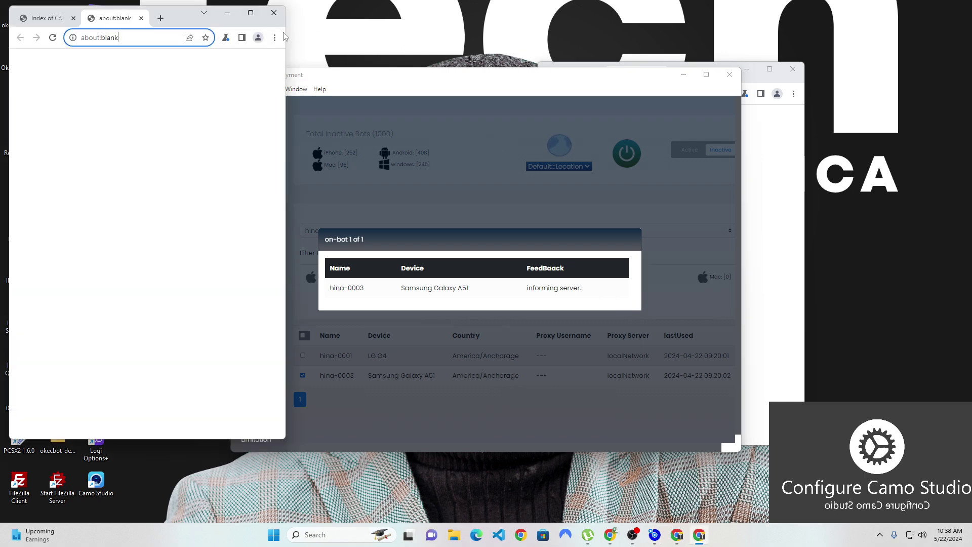
- Move the second bot's Chrome window to the centre, load google.com, and check its signed-in account
{"action": "left_click_drag", "start_coordinate": [178, 12], "coordinate": [331, 48]}
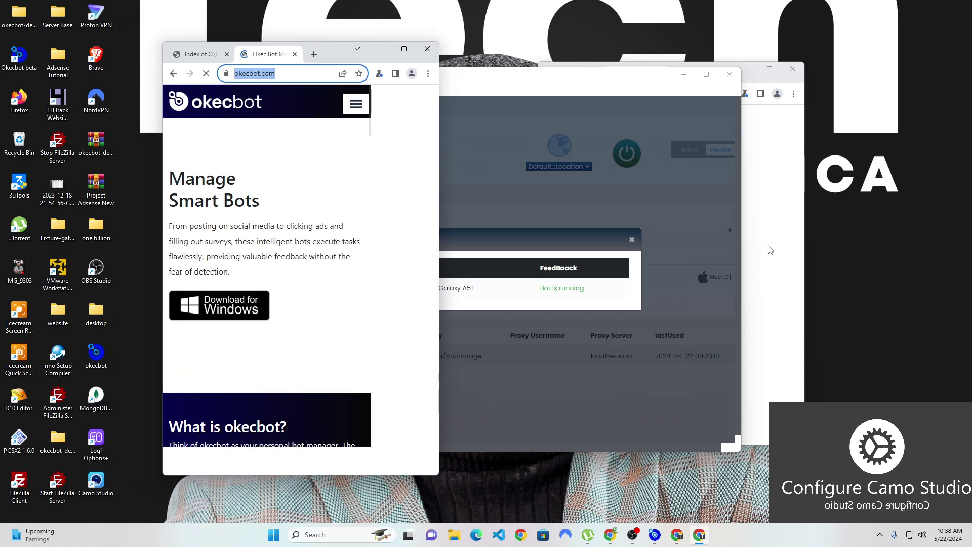
{"action": "type", "text": "g"}
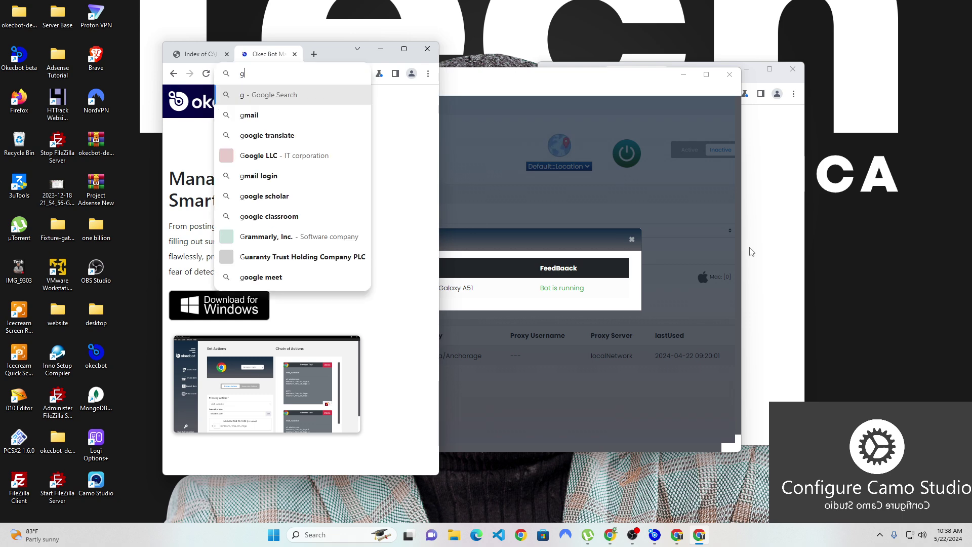
{"action": "type", "text": "oogle.c"}
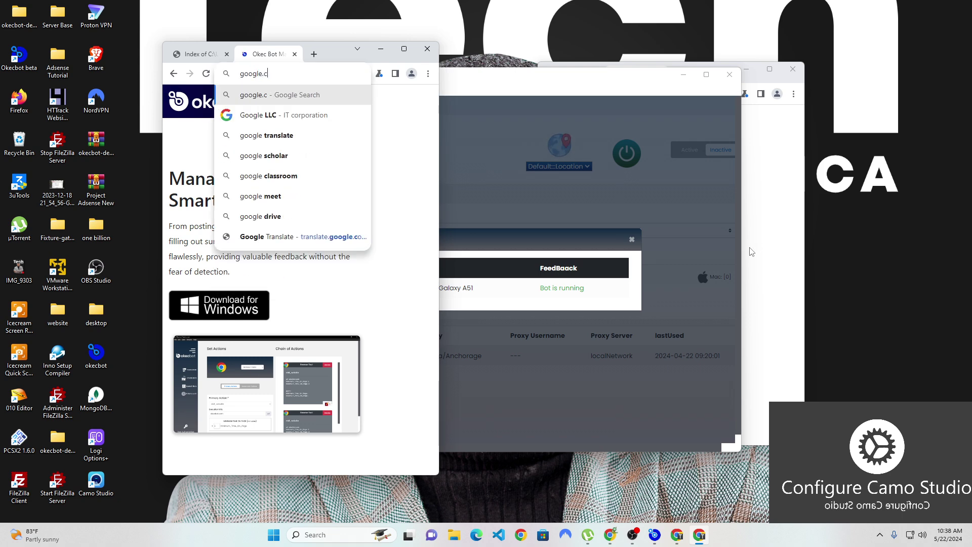
{"action": "type", "text": "om"}
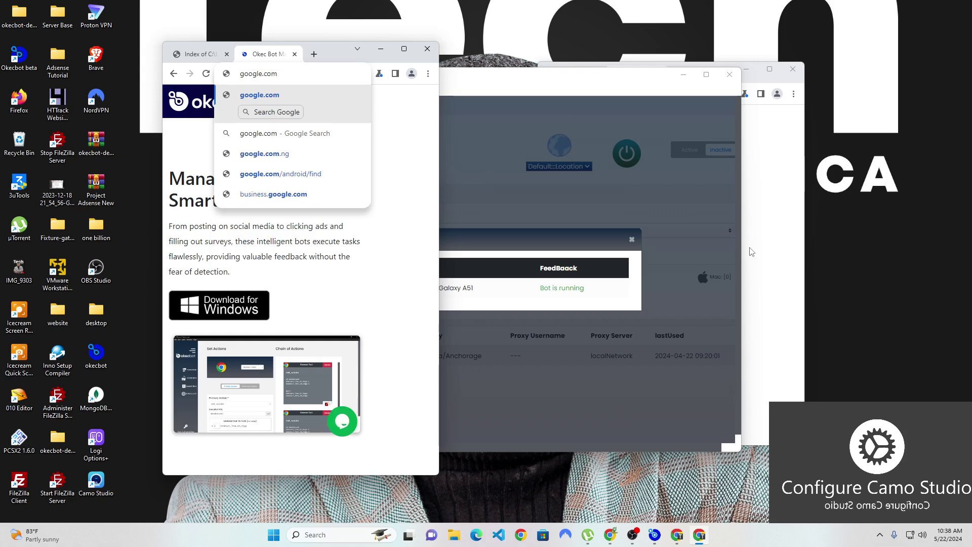
{"action": "key", "text": "Return"}
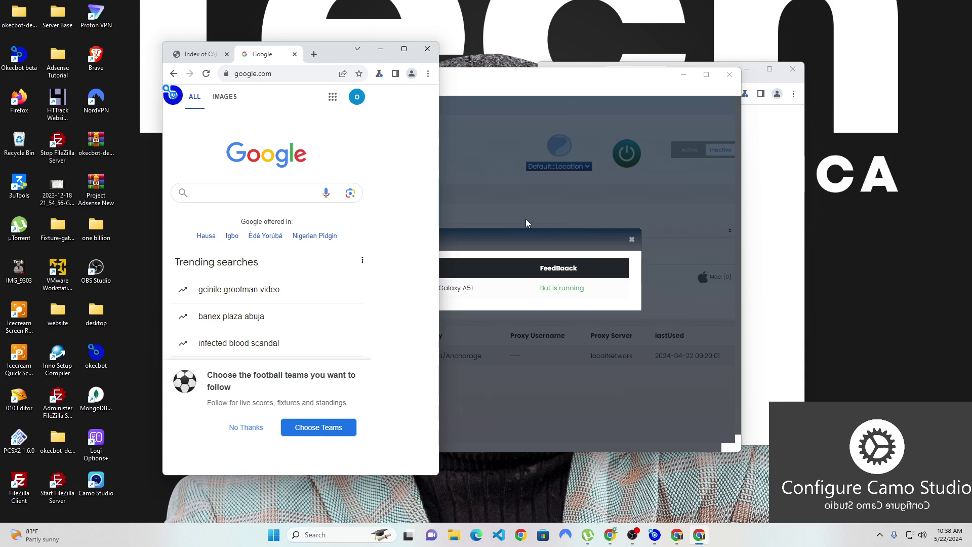
{"action": "left_click", "coordinate": [358, 97]}
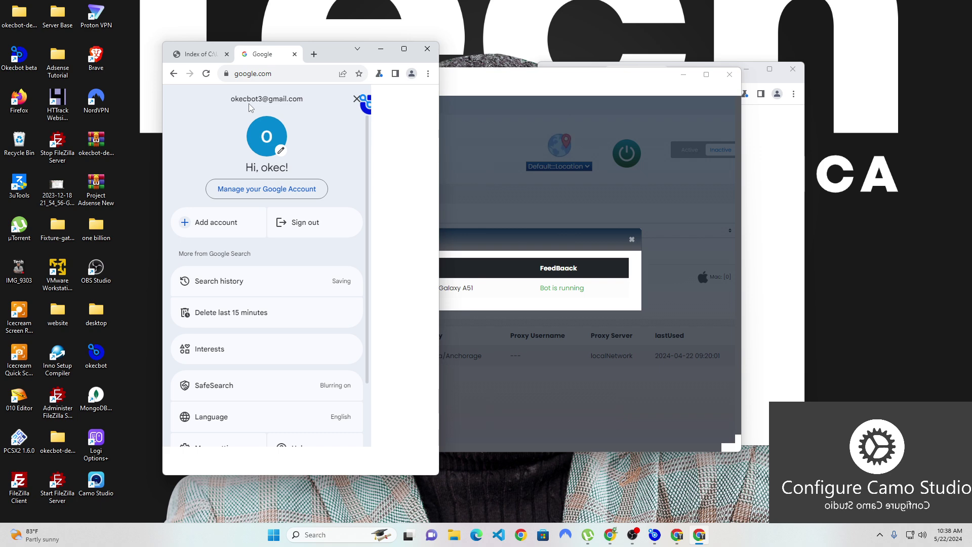
{"action": "left_click", "coordinate": [666, 208]}
- Load google.com in the right window and compare its signed-in account with the left window's
{"action": "left_click", "coordinate": [637, 96]}
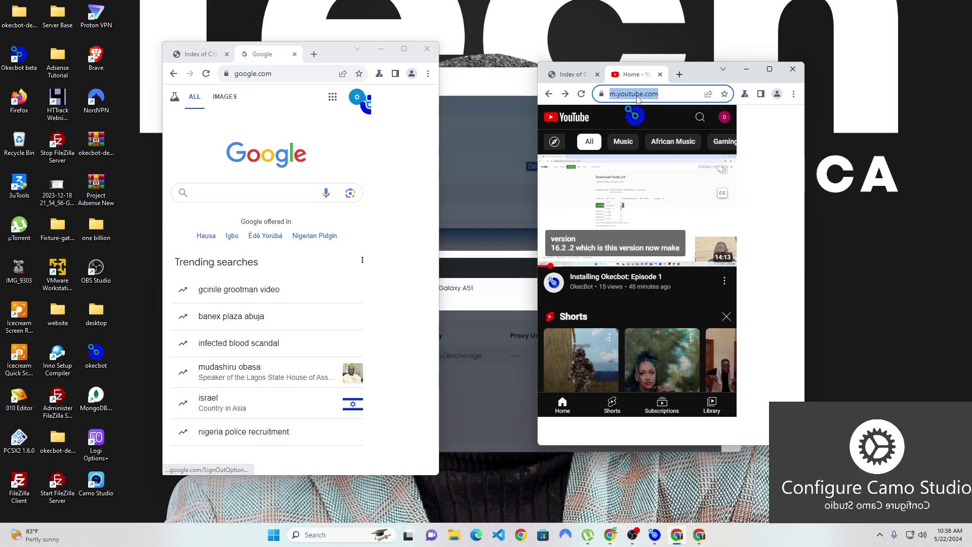
{"action": "type", "text": "gogole"}
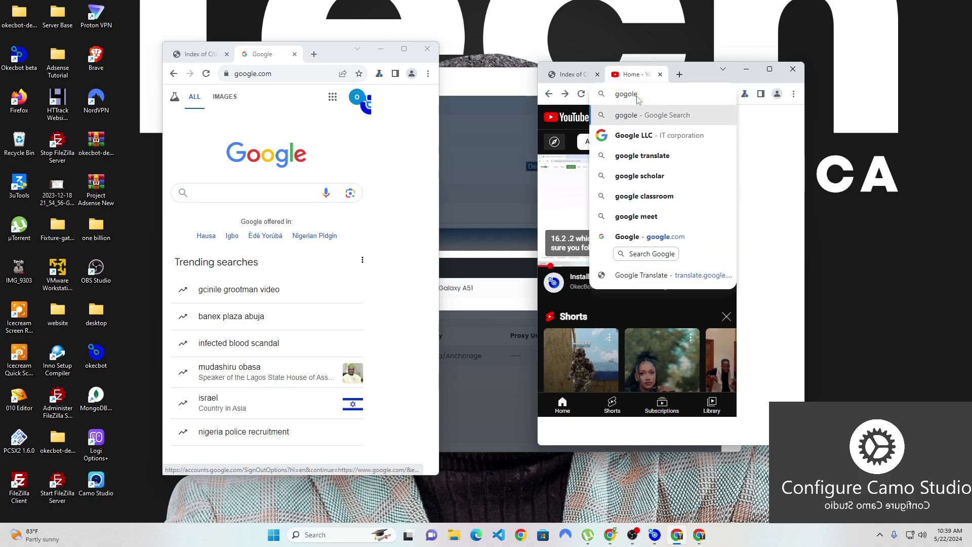
{"action": "key", "text": "BackSpace"}
{"action": "key", "text": "BackSpace"}
{"action": "key", "text": "BackSpace"}
{"action": "key", "text": "BackSpace"}
{"action": "type", "text": "o"}
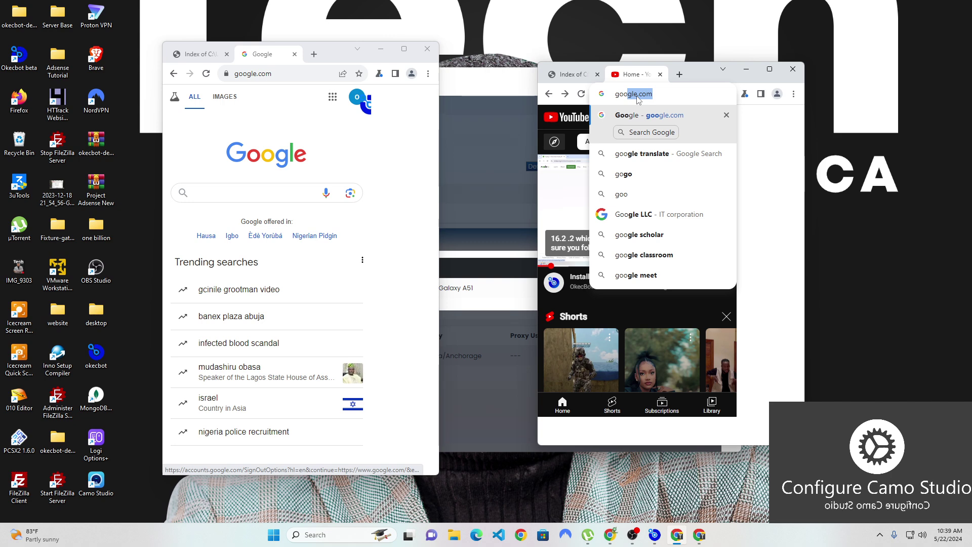
{"action": "type", "text": "gle.com"}
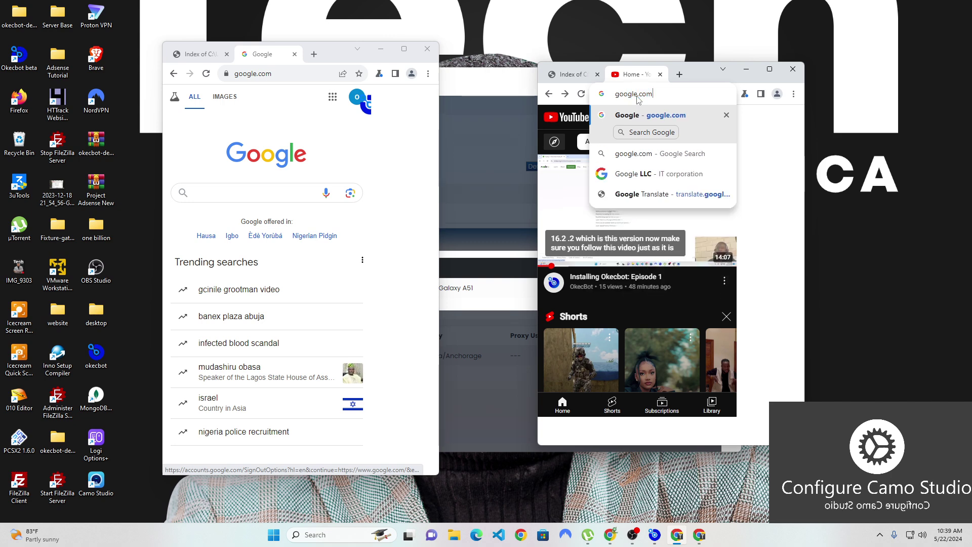
{"action": "key", "text": "Return"}
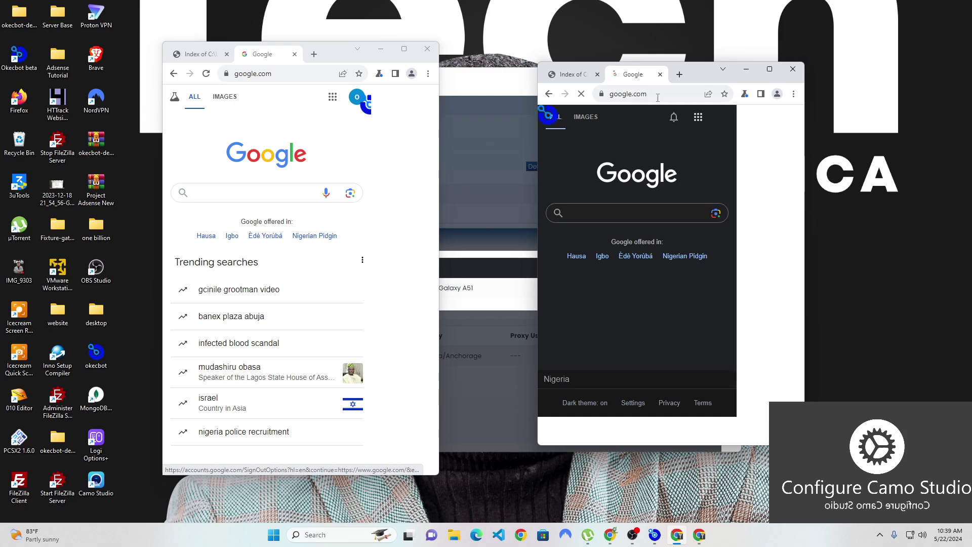
{"action": "left_click", "coordinate": [724, 118]}
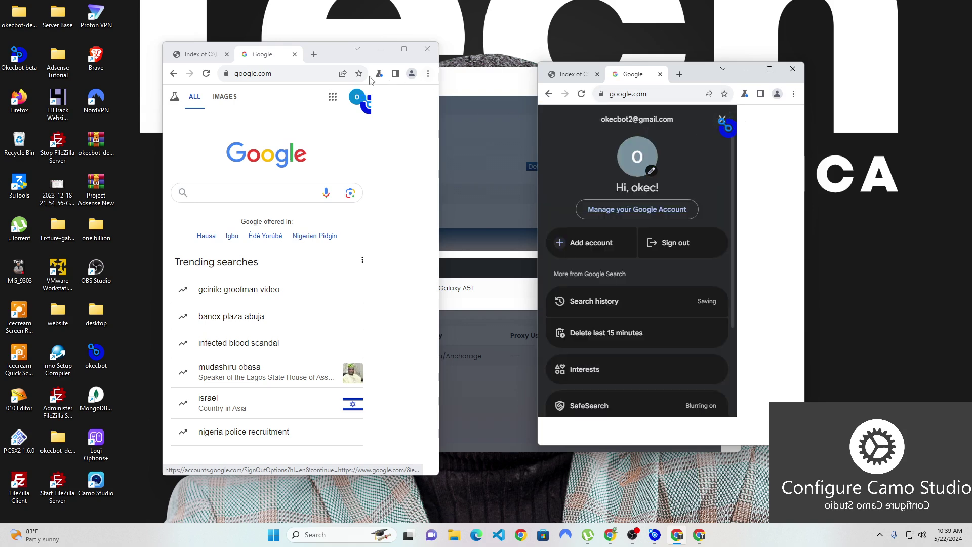
{"action": "left_click", "coordinate": [358, 97]}
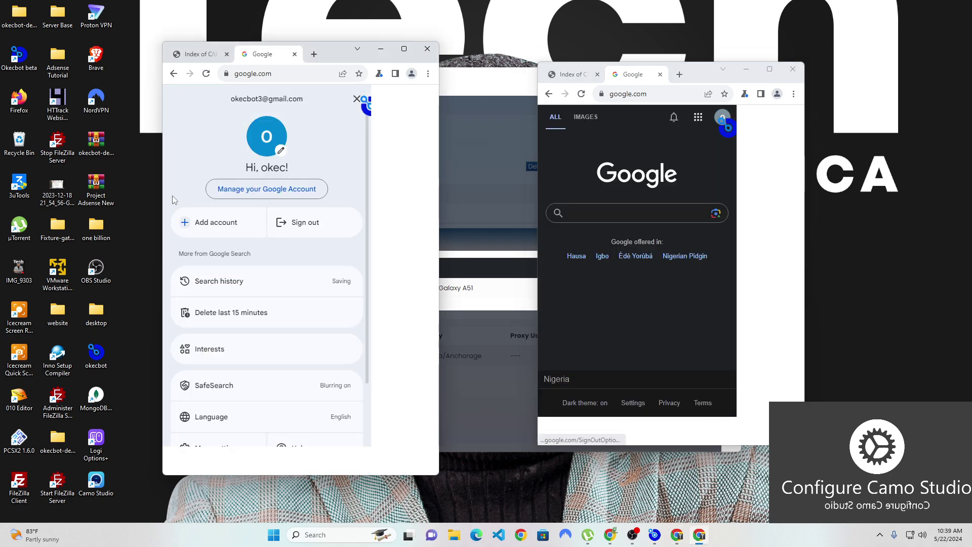
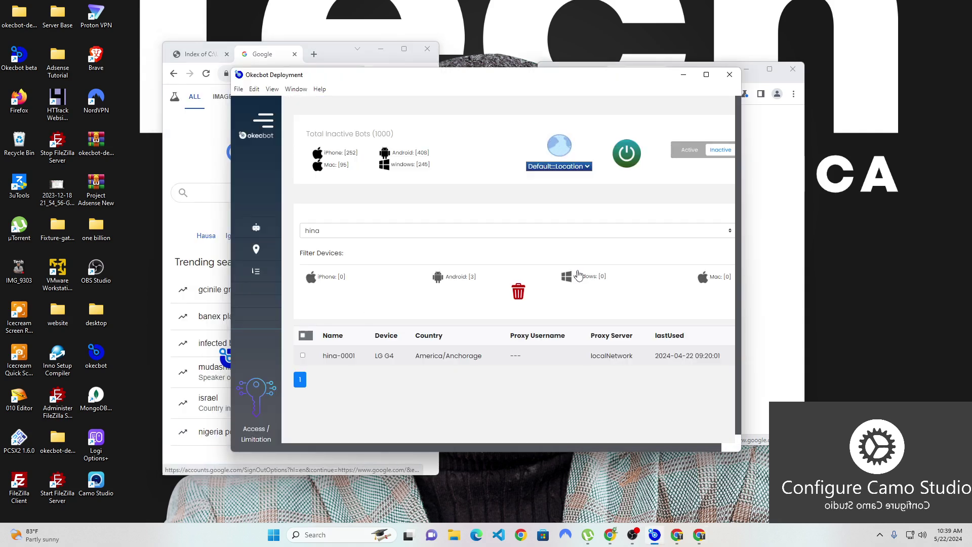
- From the Active list, power off bots hina-0003 and hina-0002 and confirm the termination
{"action": "left_click", "coordinate": [690, 150]}
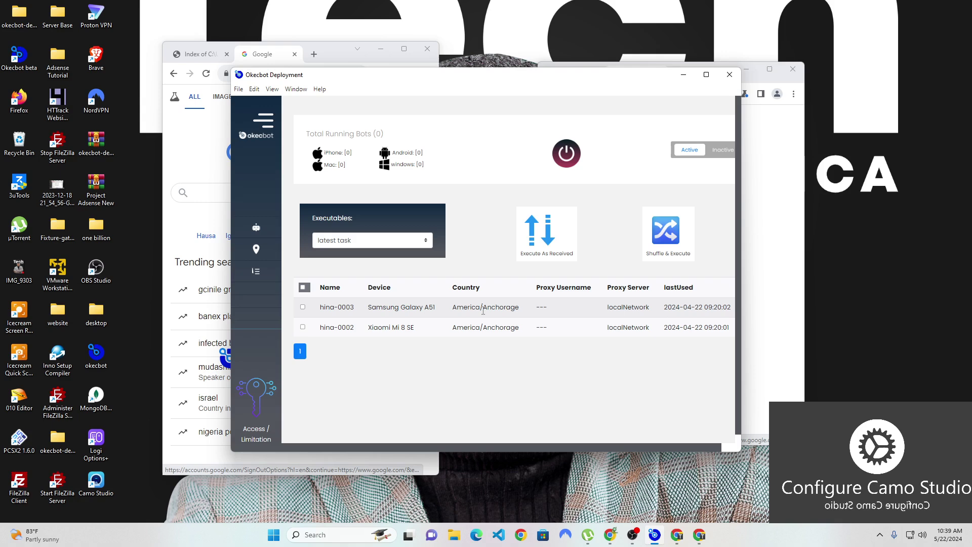
{"action": "left_click", "coordinate": [303, 308]}
{"action": "left_click", "coordinate": [569, 161]}
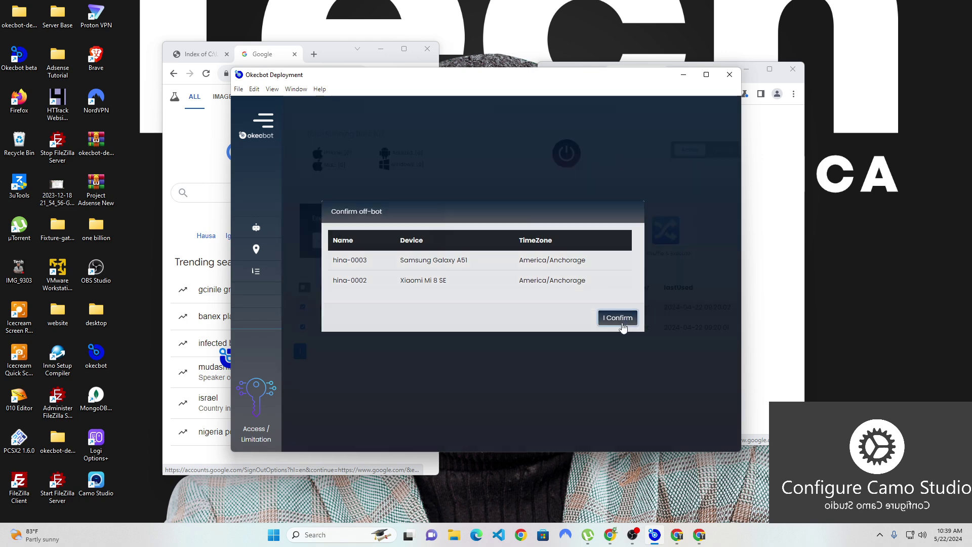
{"action": "left_click", "coordinate": [623, 326]}
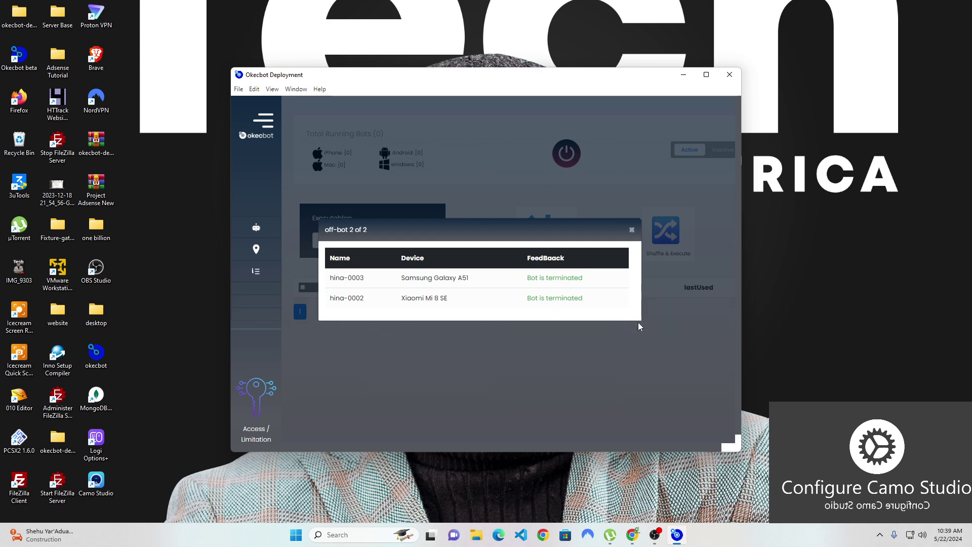
- Dismiss the off-bot results, widen the window, list the 998 inactive bots and open the group list
{"action": "left_click", "coordinate": [633, 230]}
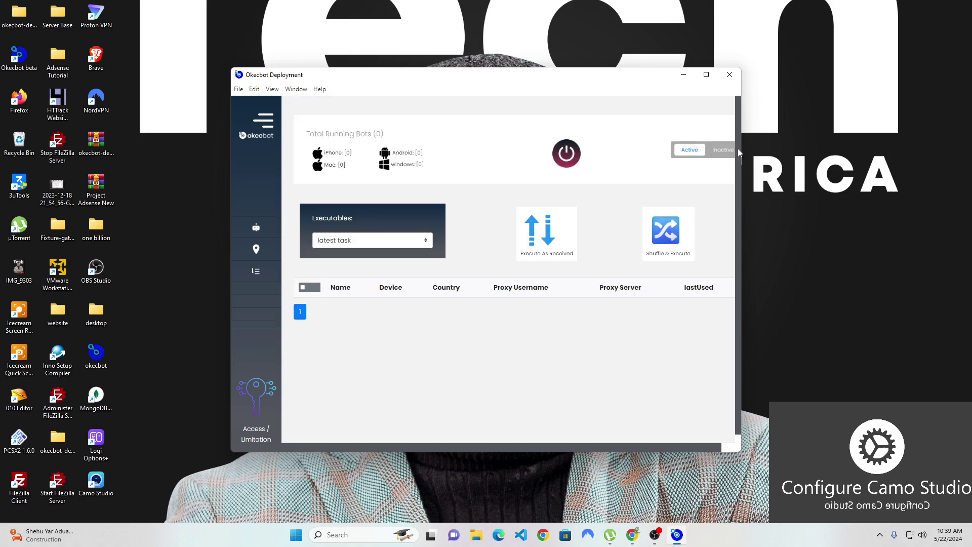
{"action": "left_click_drag", "start_coordinate": [740, 149], "coordinate": [799, 152]}
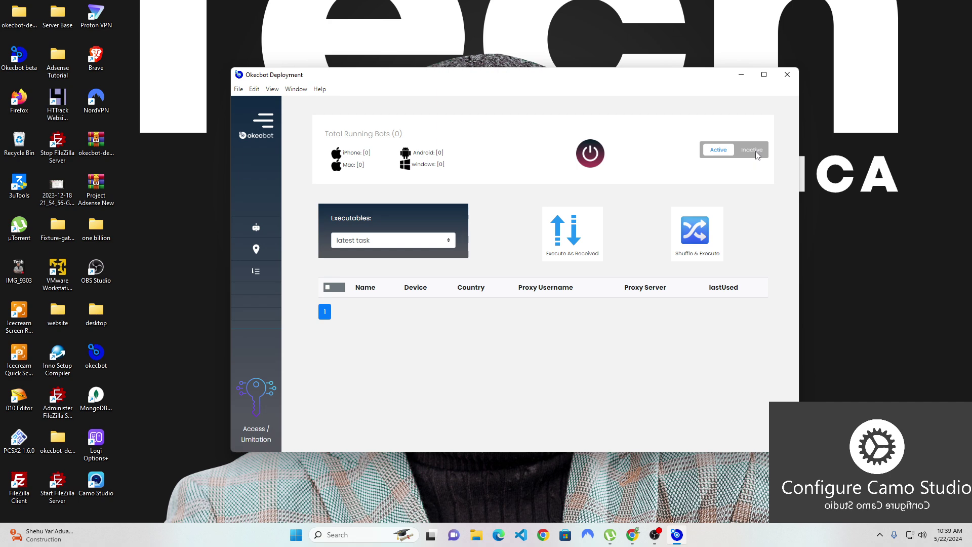
{"action": "left_click", "coordinate": [753, 151]}
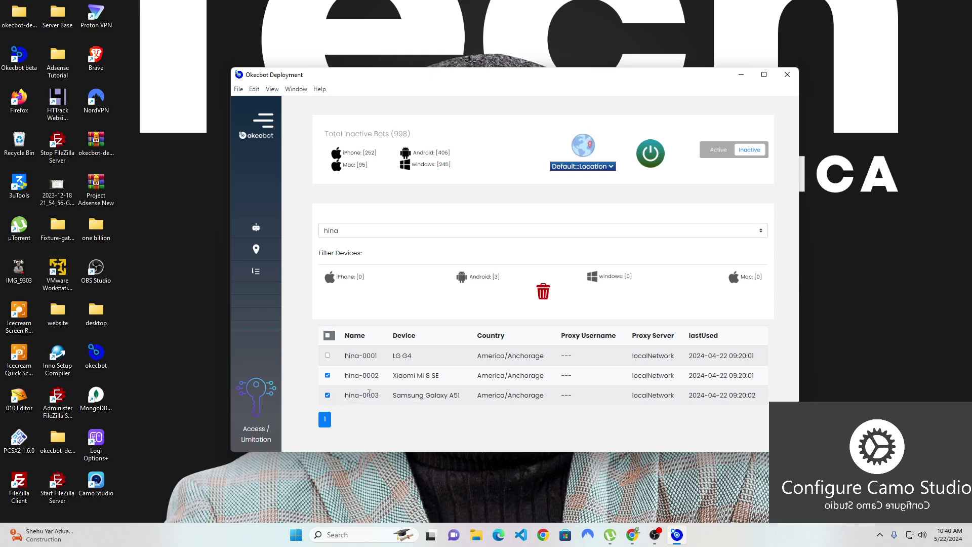
{"action": "left_click", "coordinate": [423, 234]}
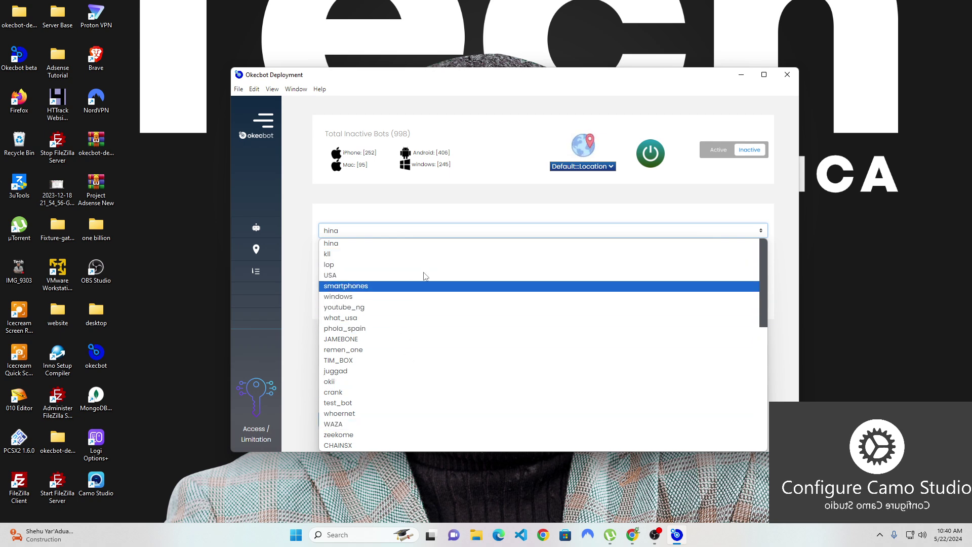
- Show the youtube_ng group's 93 inactive bots, page through to page 3, and reopen the group list
{"action": "key", "text": "Down"}
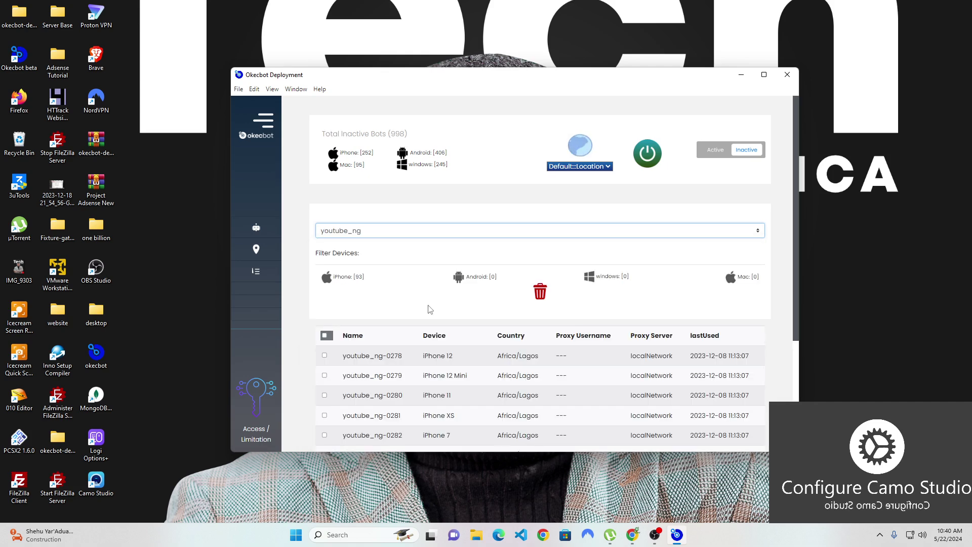
{"action": "scroll", "coordinate": [436, 314], "scroll_direction": "down", "scroll_amount": 3}
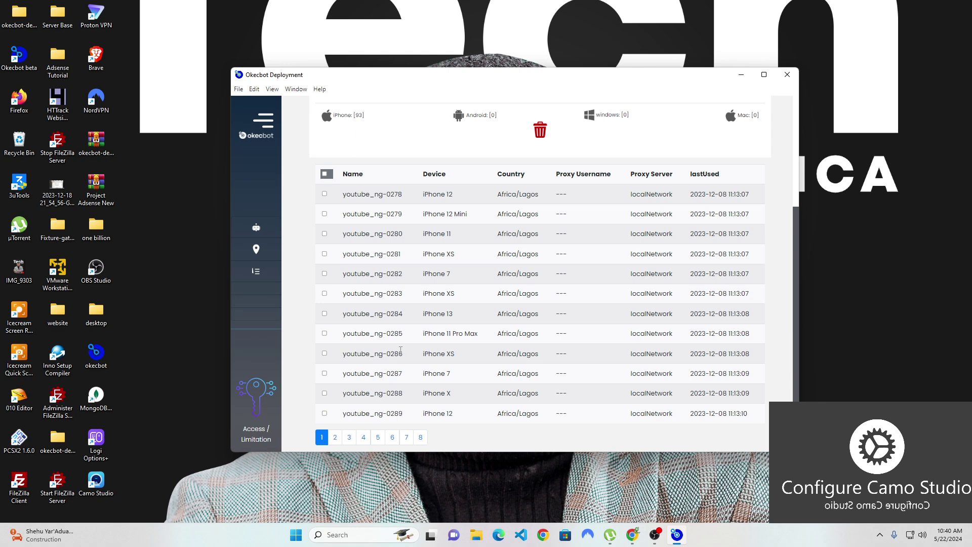
{"action": "scroll", "coordinate": [403, 352], "scroll_direction": "up", "scroll_amount": 2}
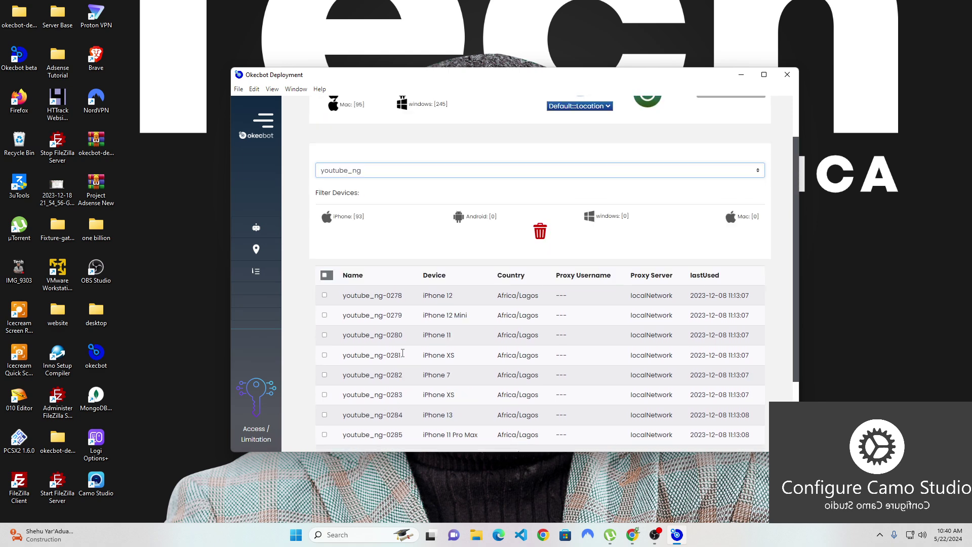
{"action": "scroll", "coordinate": [403, 361], "scroll_direction": "down", "scroll_amount": 2}
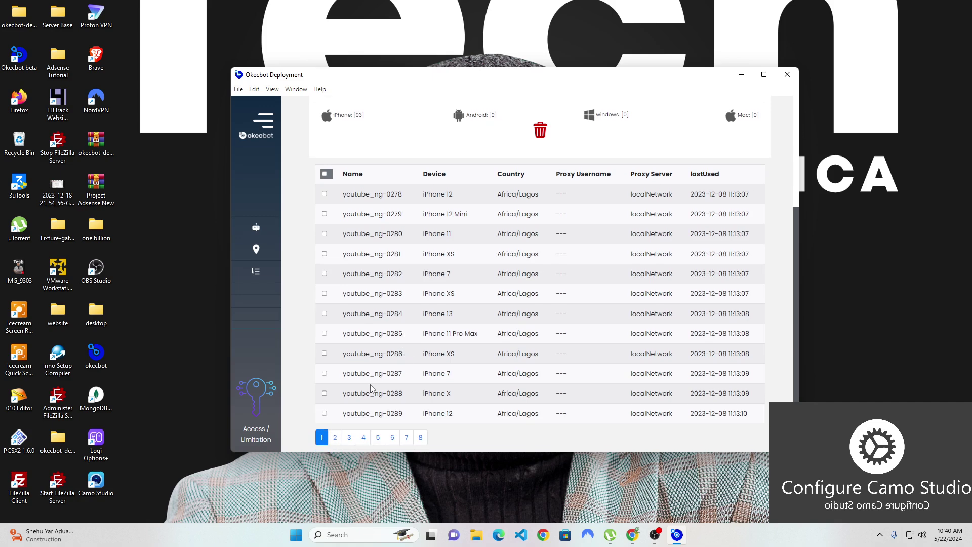
{"action": "left_click", "coordinate": [335, 437]}
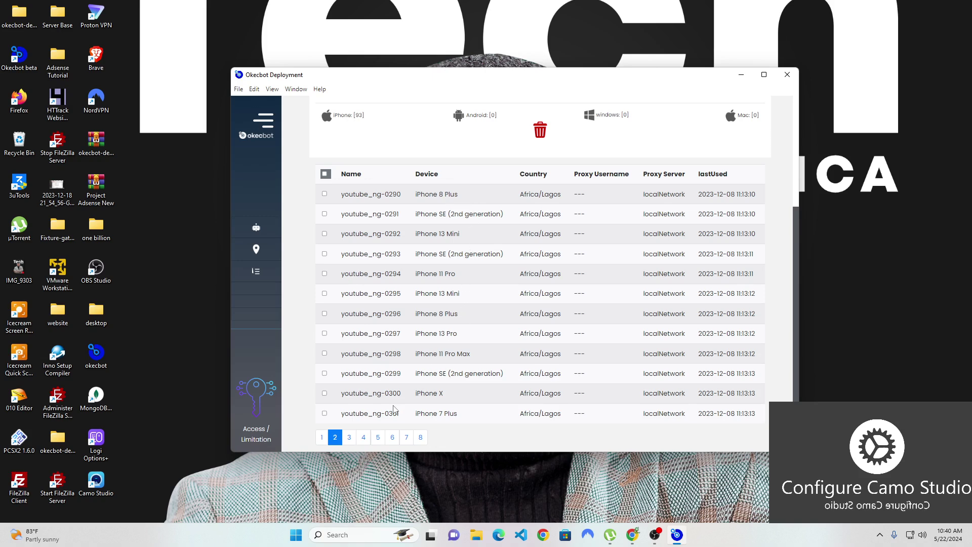
{"action": "left_click", "coordinate": [350, 437]}
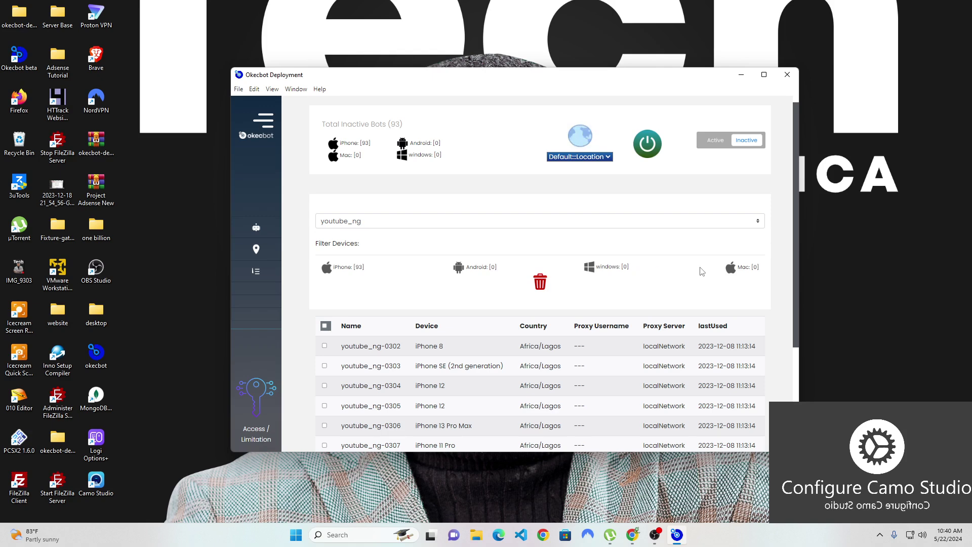
{"action": "left_click", "coordinate": [549, 221]}
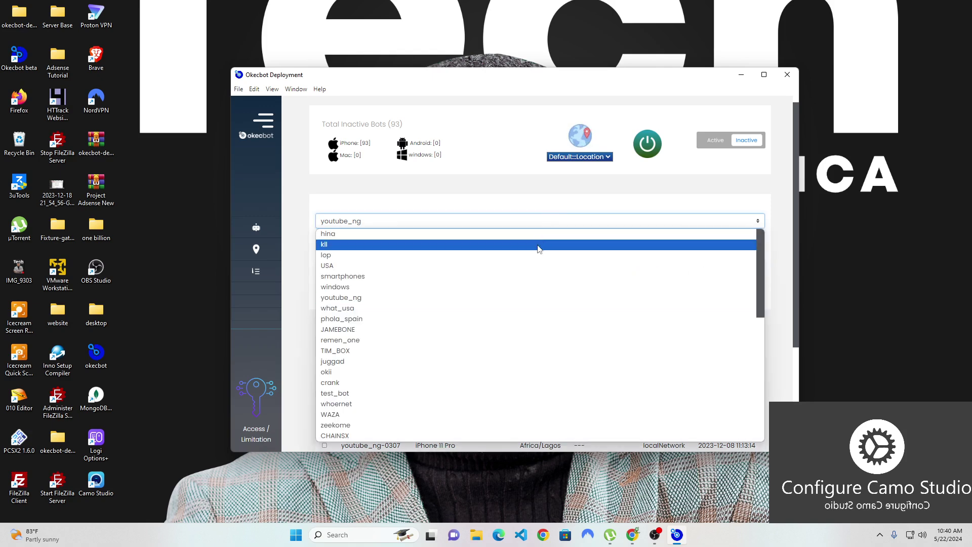
- Display the what_usa group (22 iPhone, 41 Android, 17 Windows, 10 Mac) and reopen the group list
{"action": "left_click", "coordinate": [396, 308]}
{"action": "scroll", "coordinate": [416, 280], "scroll_direction": "down", "scroll_amount": 3}
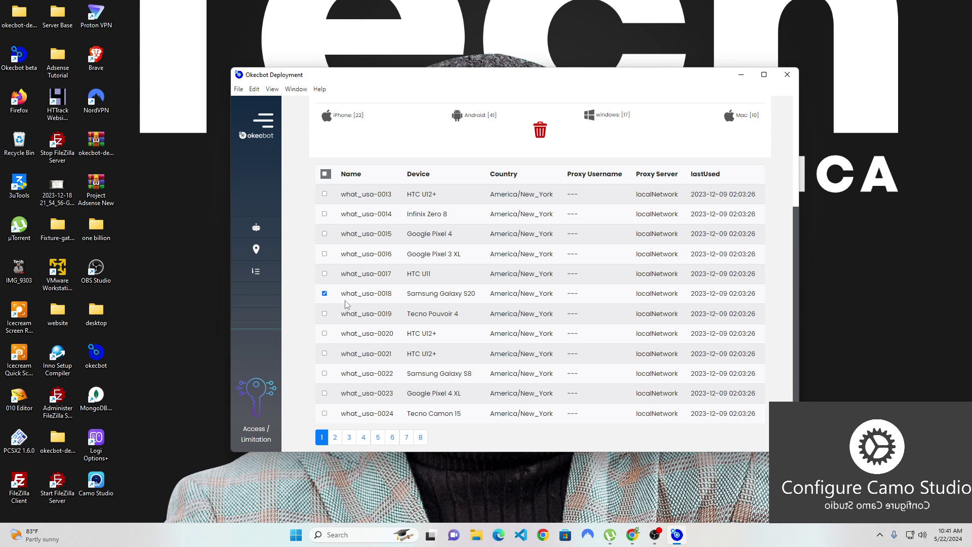
{"action": "scroll", "coordinate": [347, 303], "scroll_direction": "up", "scroll_amount": 3}
{"action": "left_click", "coordinate": [408, 223]}
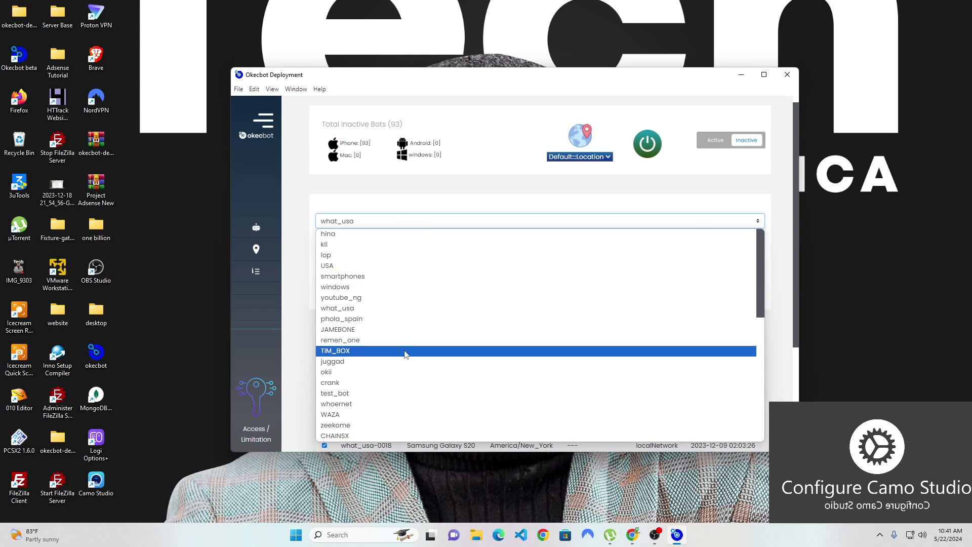
{"action": "left_click", "coordinate": [427, 194]}
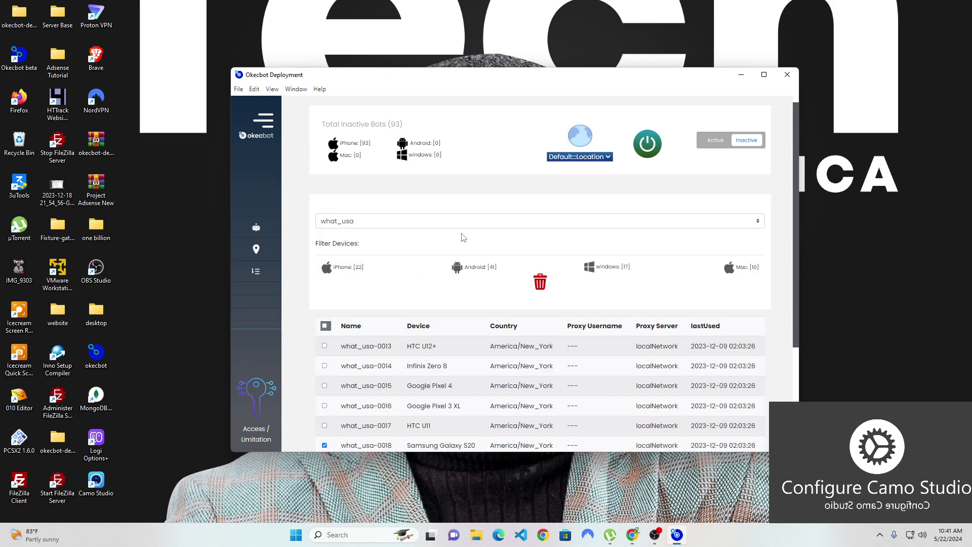
{"action": "left_click", "coordinate": [394, 229]}
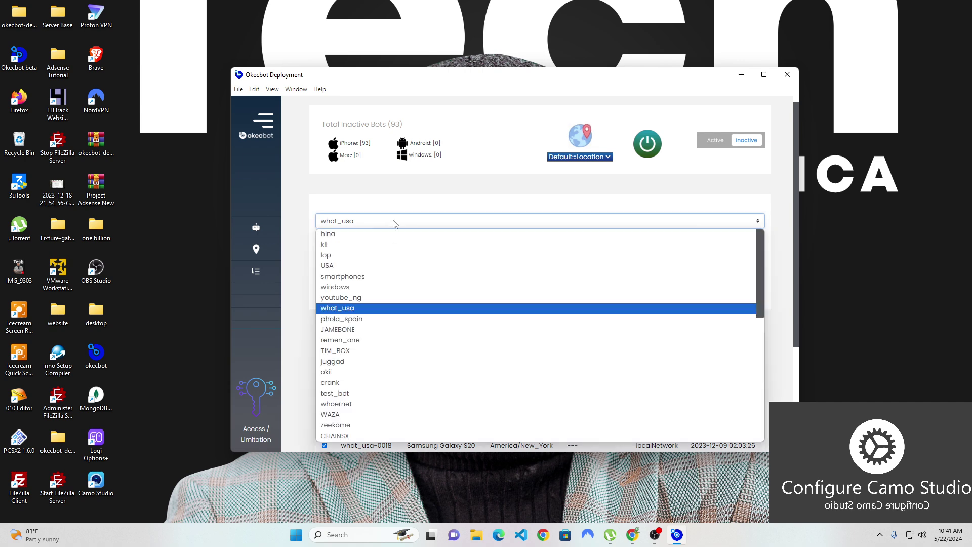
{"action": "scroll", "coordinate": [400, 372], "scroll_direction": "down", "scroll_amount": 5}
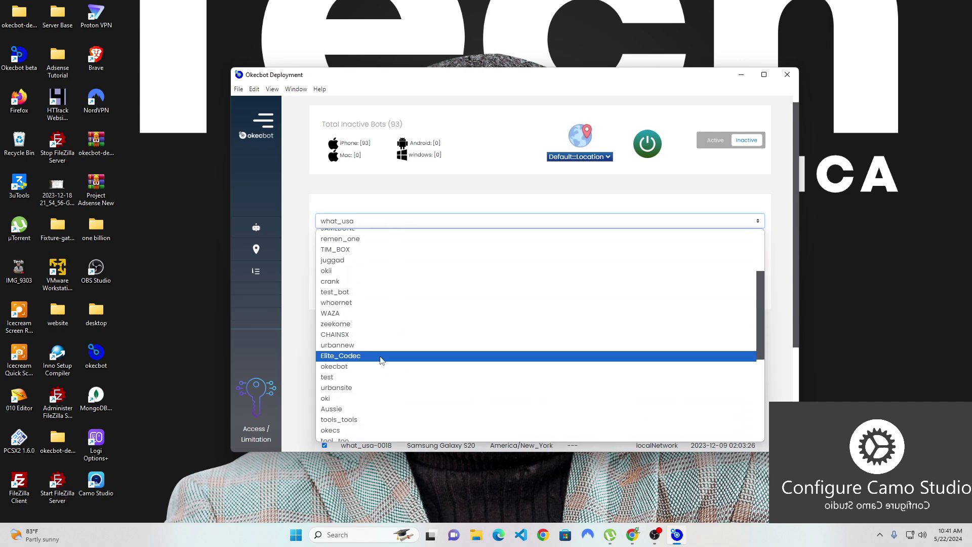
- Select the okecbot group and scroll through its devices starting at okecbot-0001
{"action": "left_click", "coordinate": [384, 366]}
{"action": "scroll", "coordinate": [427, 341], "scroll_direction": "down", "scroll_amount": 3}
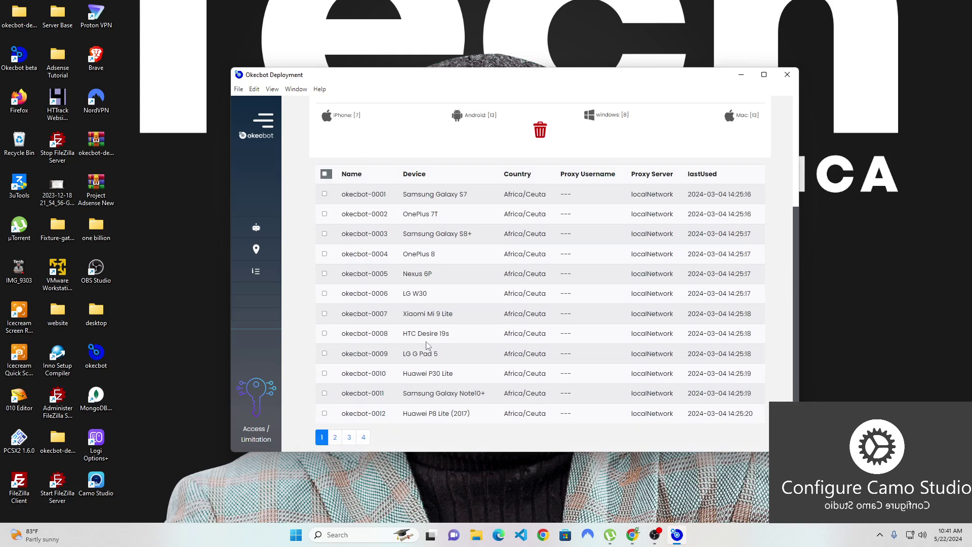
{"action": "scroll", "coordinate": [369, 290], "scroll_direction": "up", "scroll_amount": 2}
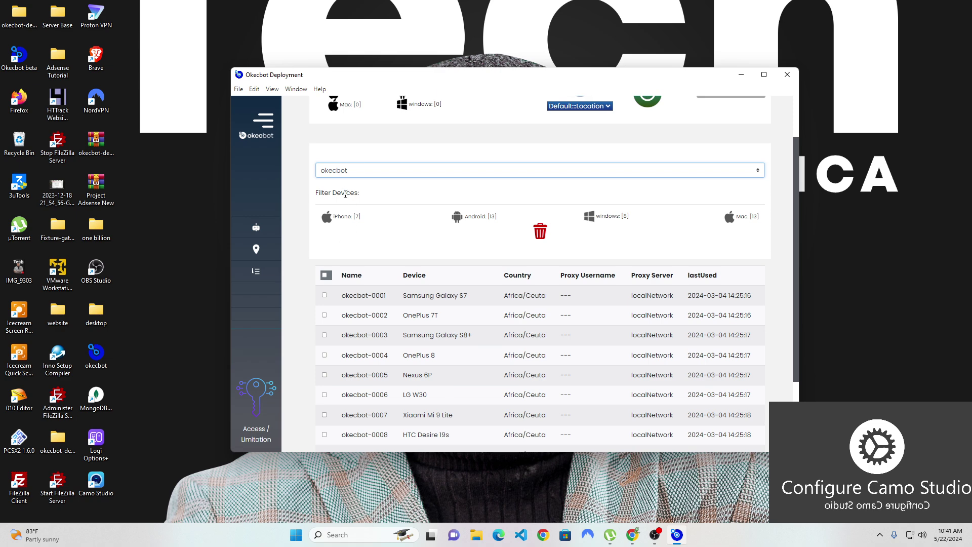
{"action": "scroll", "coordinate": [425, 333], "scroll_direction": "down", "scroll_amount": 2}
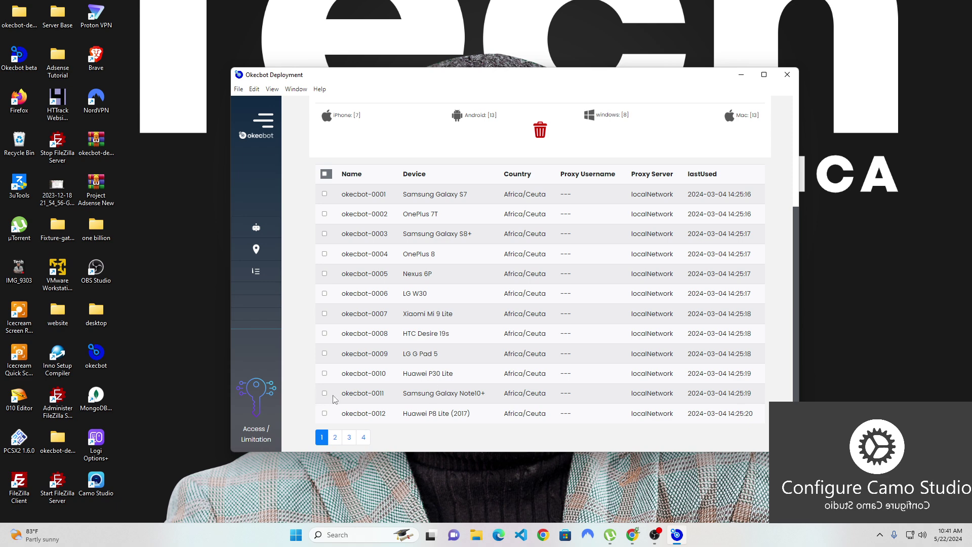
{"action": "scroll", "coordinate": [427, 390], "scroll_direction": "up", "scroll_amount": 3}
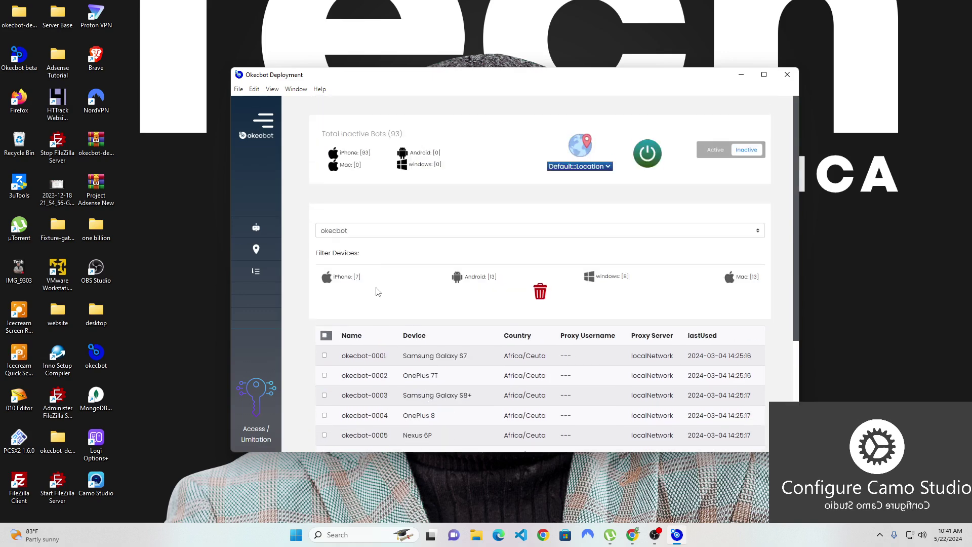
- Switch to the what_usa group and tick bot what_usa-0018 for deployment
{"action": "left_click", "coordinate": [385, 229]}
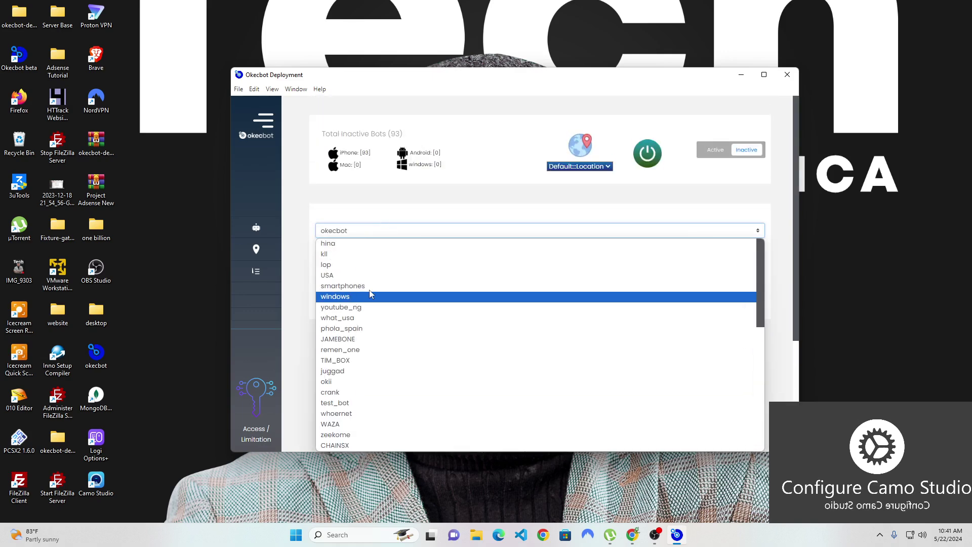
{"action": "left_click", "coordinate": [369, 245]}
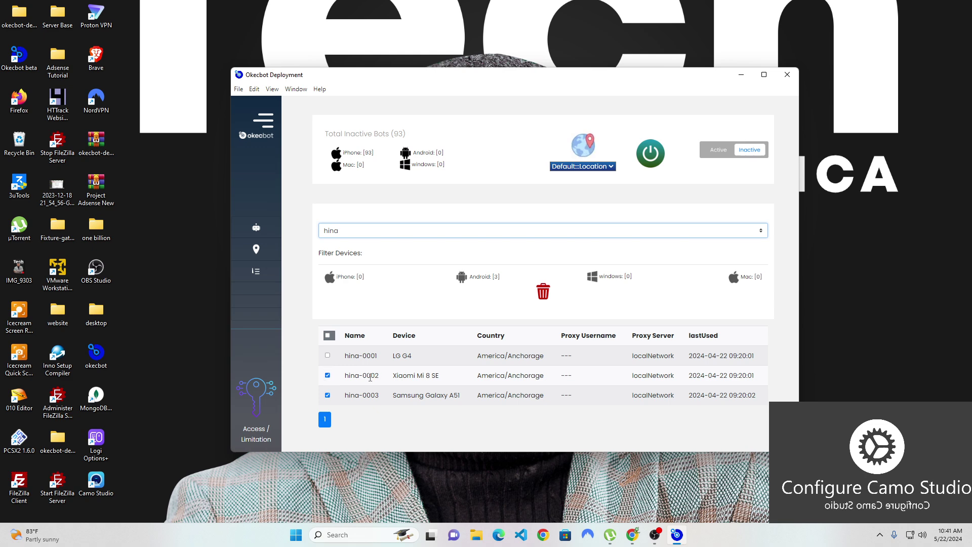
{"action": "left_click", "coordinate": [397, 232]}
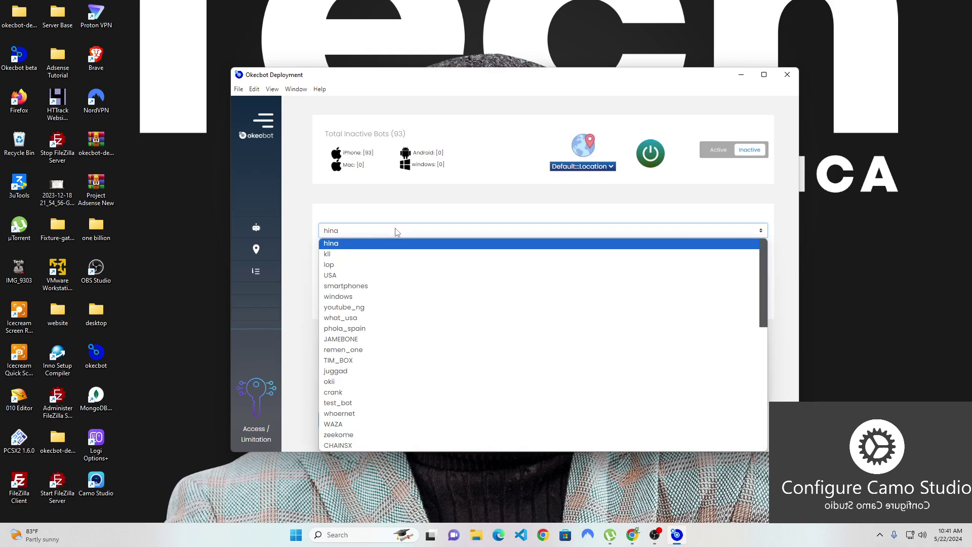
{"action": "left_click", "coordinate": [393, 317]}
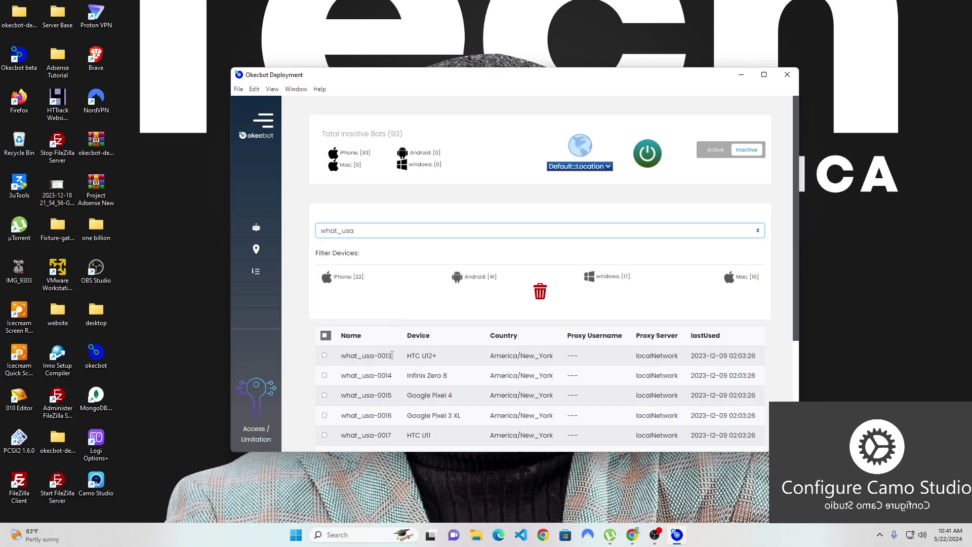
{"action": "scroll", "coordinate": [393, 354], "scroll_direction": "down", "scroll_amount": 3}
{"action": "left_click", "coordinate": [324, 293]}
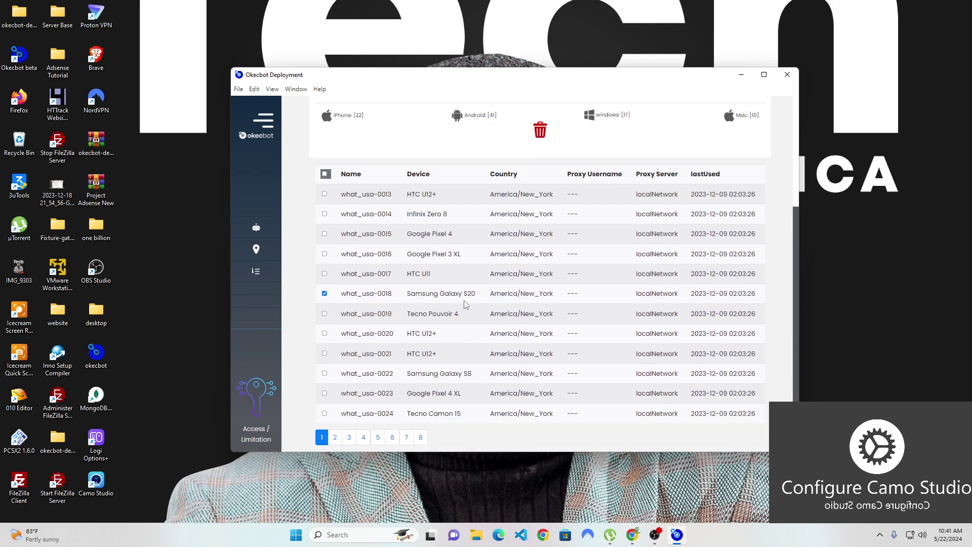
{"action": "scroll", "coordinate": [464, 312], "scroll_direction": "up", "scroll_amount": 2}
- Switch the device list back to the okecbot group, showing okecbot-0001 through okecbot-0012
{"action": "left_click", "coordinate": [369, 173]}
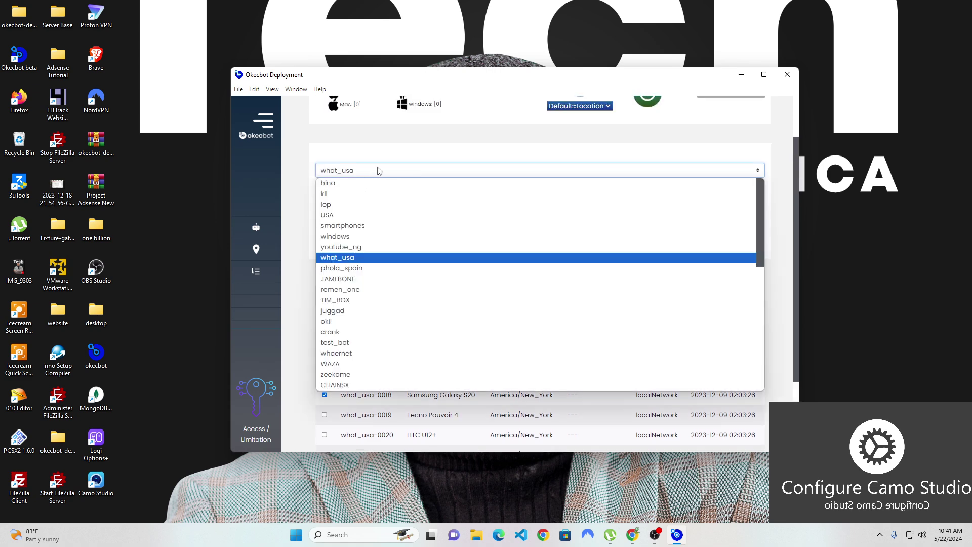
{"action": "scroll", "coordinate": [375, 349], "scroll_direction": "down", "scroll_amount": 1}
{"action": "scroll", "coordinate": [374, 353], "scroll_direction": "down", "scroll_amount": 5}
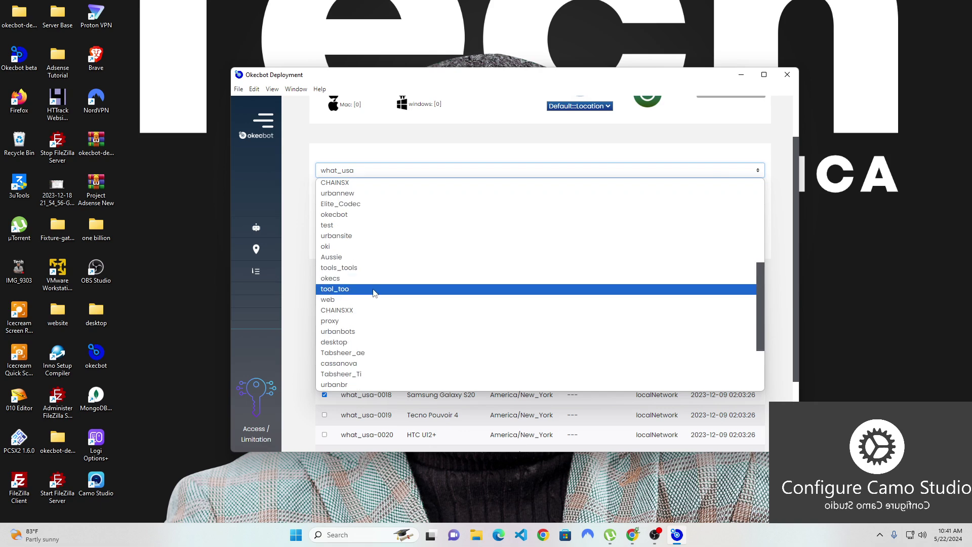
{"action": "scroll", "coordinate": [375, 296], "scroll_direction": "up", "scroll_amount": 3}
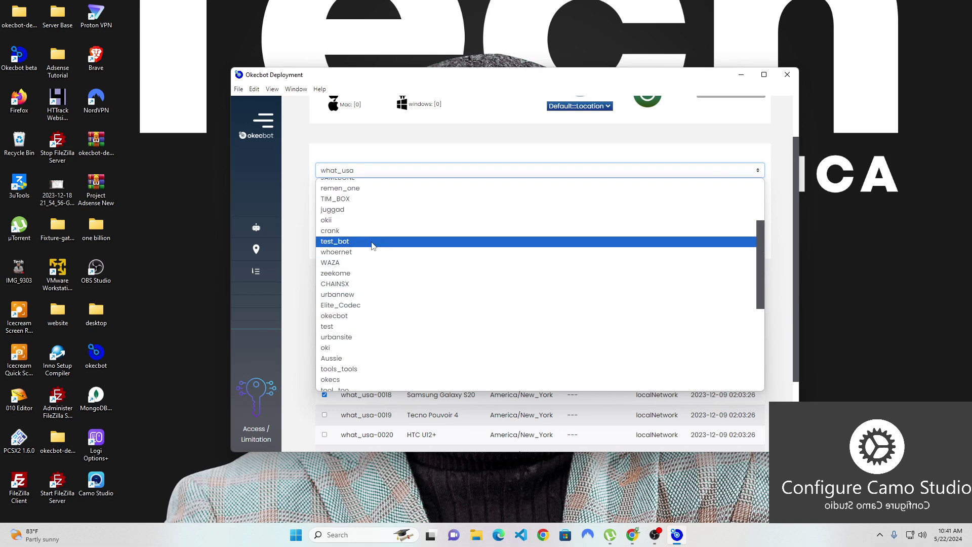
{"action": "scroll", "coordinate": [372, 243], "scroll_direction": "up", "scroll_amount": 3}
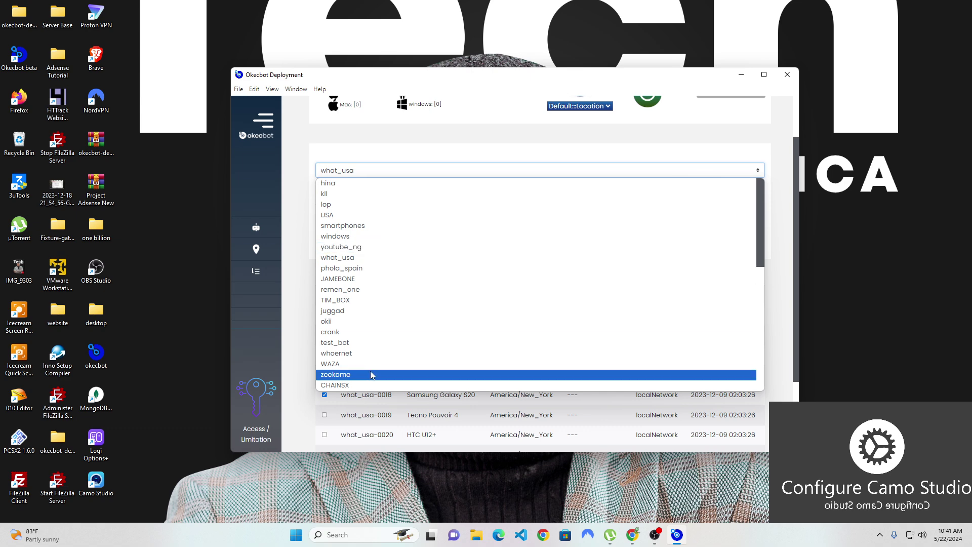
{"action": "scroll", "coordinate": [380, 373], "scroll_direction": "down", "scroll_amount": 9}
{"action": "key", "text": "o"}
{"action": "key", "text": "o"}
{"action": "key", "text": "o"}
{"action": "key", "text": "o"}
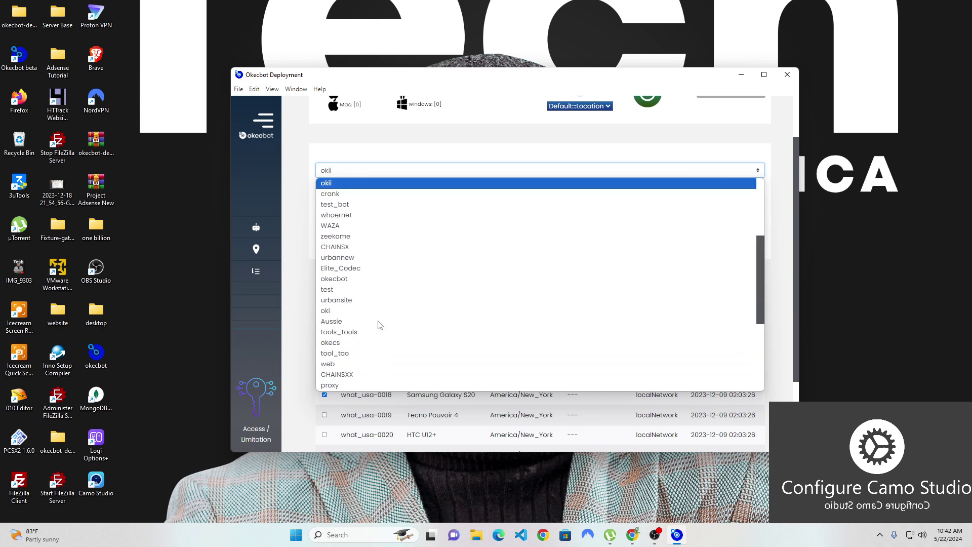
{"action": "key", "text": "o"}
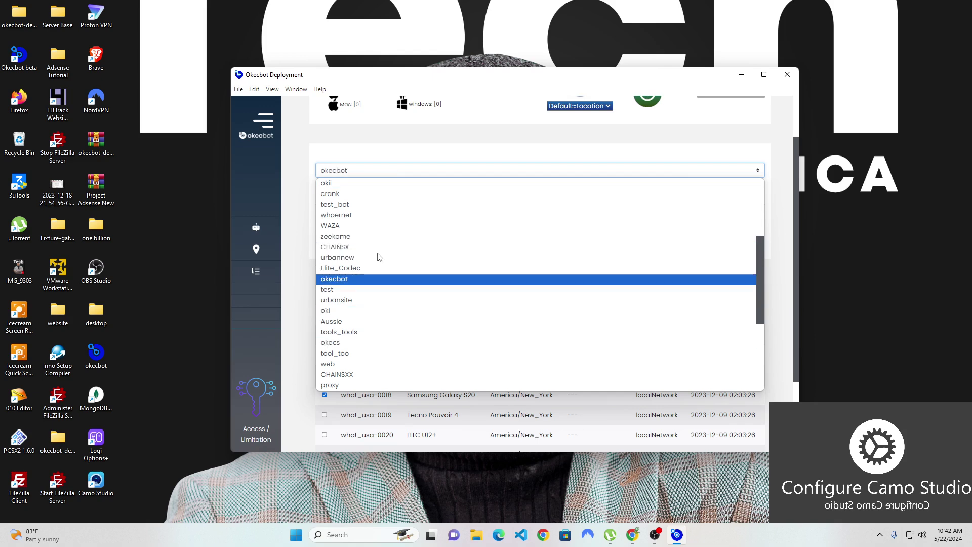
{"action": "left_click", "coordinate": [361, 281]}
- Keep the Default location and request switching on hina-0002, hina-0003, what_usa-0018 and okecbot-0011
{"action": "scroll", "coordinate": [360, 364], "scroll_direction": "down", "scroll_amount": 2}
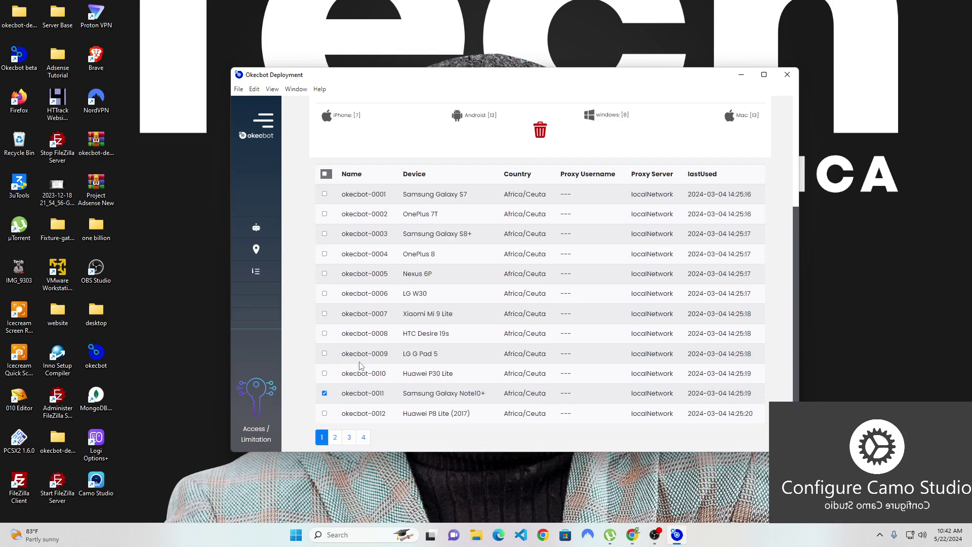
{"action": "scroll", "coordinate": [461, 402], "scroll_direction": "up", "scroll_amount": 3}
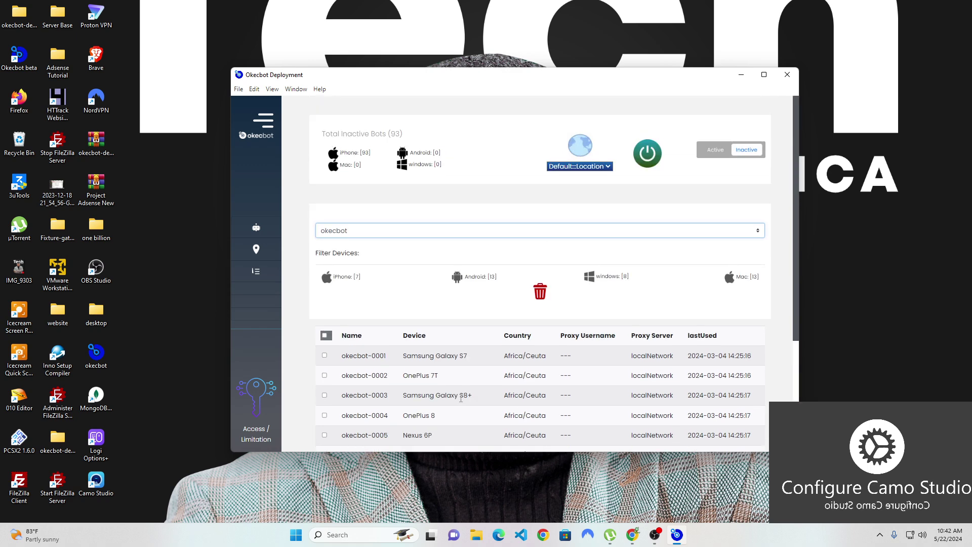
{"action": "left_click", "coordinate": [582, 170]}
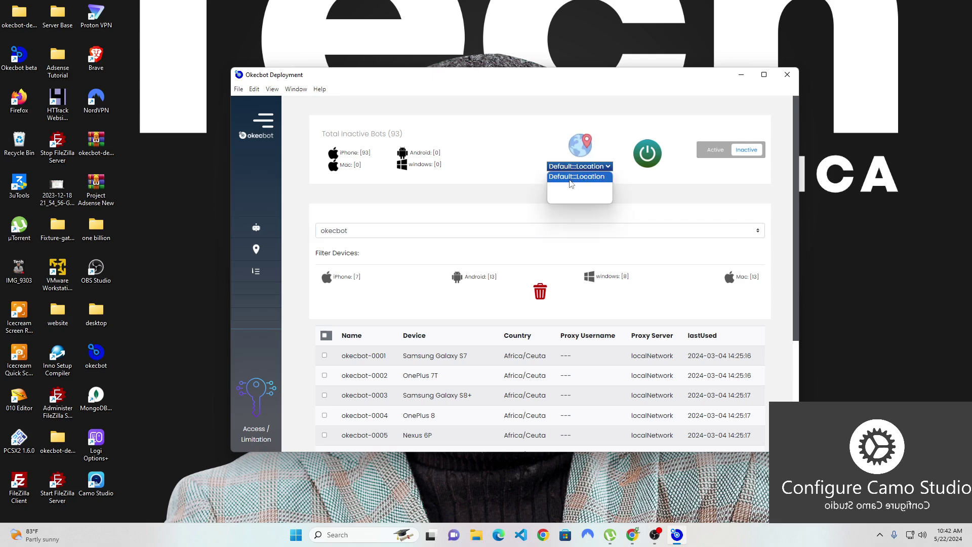
{"action": "left_click", "coordinate": [521, 180]}
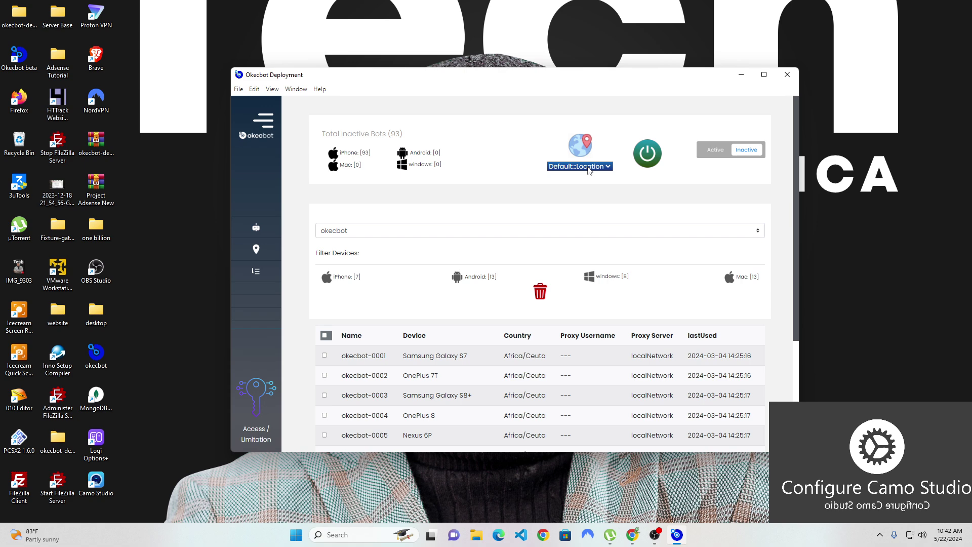
{"action": "left_click", "coordinate": [647, 156]}
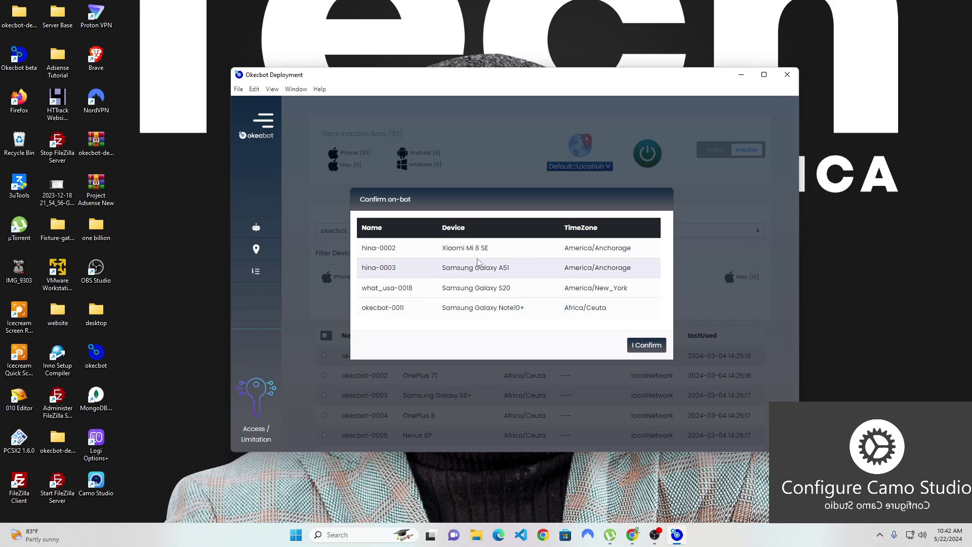
- Confirm switching on the four bots and bring the deployment window forward to see them running
{"action": "left_click", "coordinate": [644, 347]}
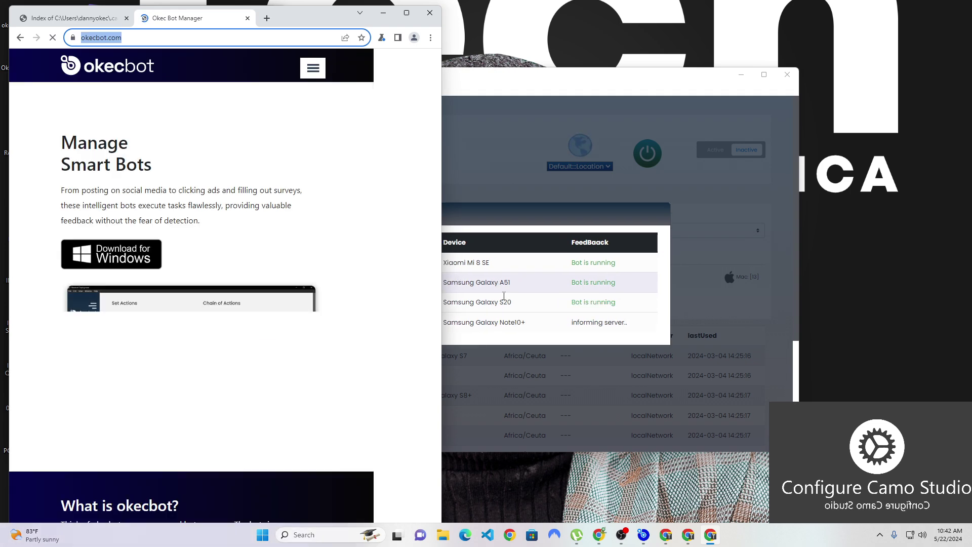
{"action": "left_click", "coordinate": [504, 296]}
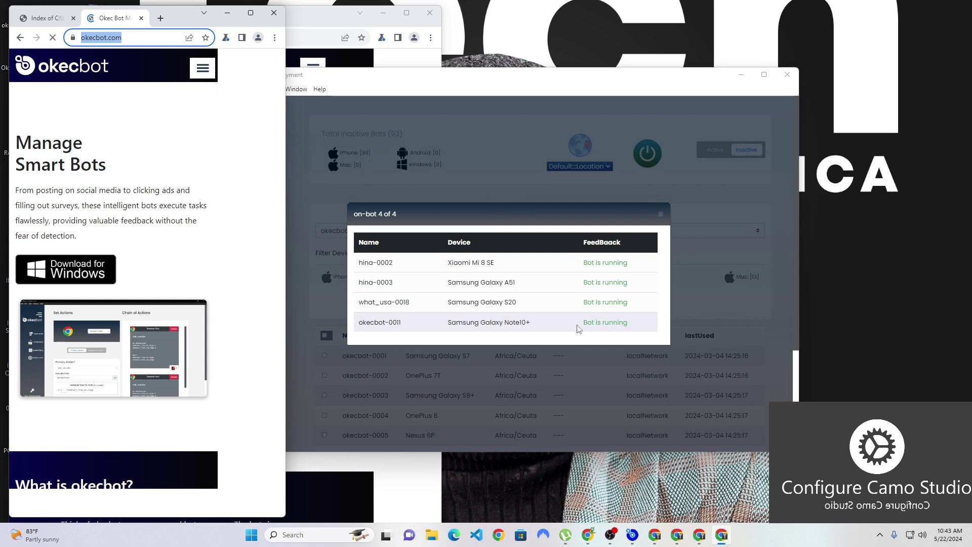
- Dismiss the on-bot results and list the four running Android bots in the Active view
{"action": "left_click", "coordinate": [658, 221]}
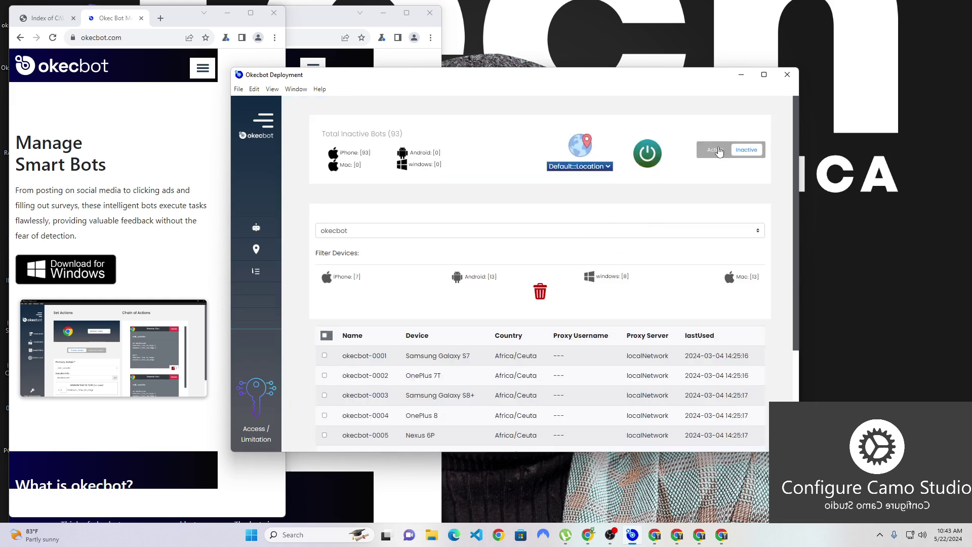
{"action": "left_click", "coordinate": [710, 155]}
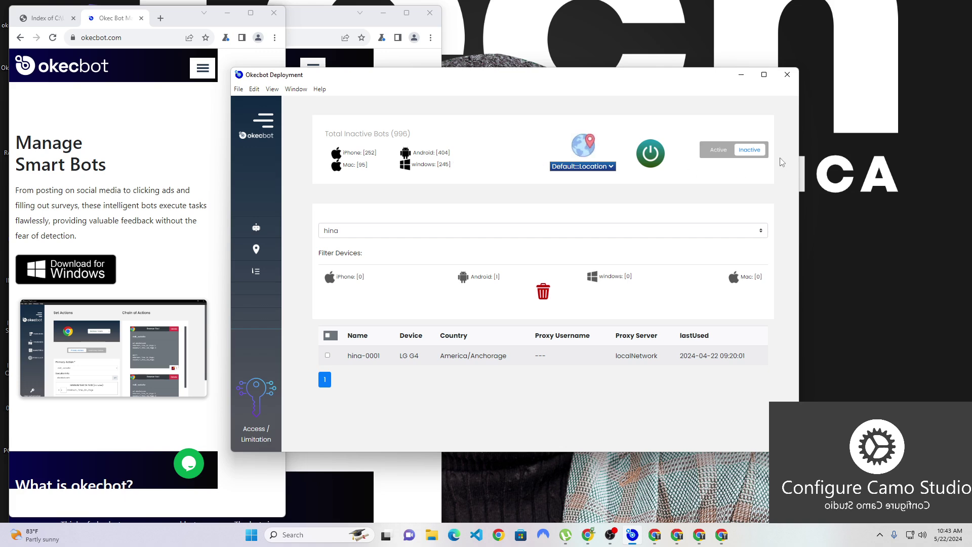
{"action": "left_click", "coordinate": [719, 151]}
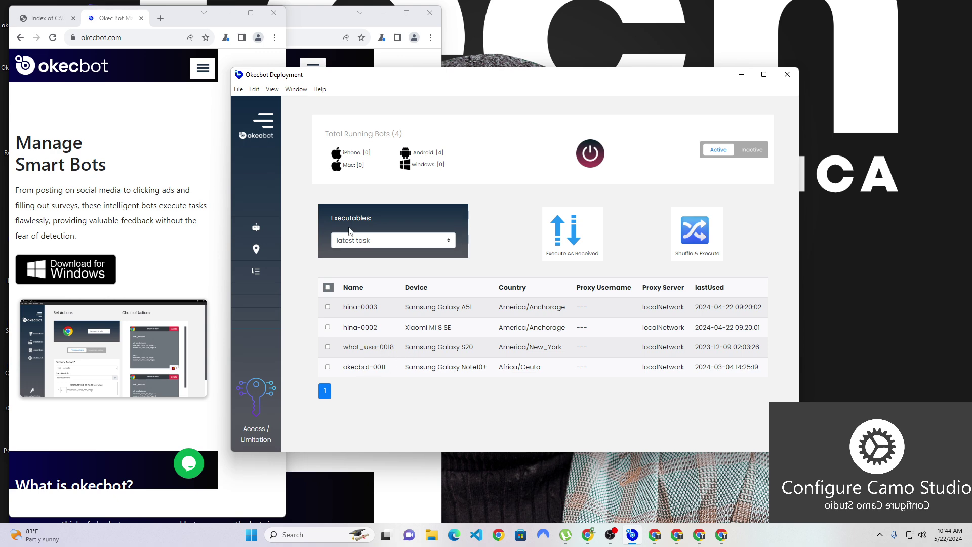
- Spread the okecbot.com Chrome windows to the right, lower and top-middle, keeping the deployment window in front
{"action": "left_click_drag", "start_coordinate": [182, 20], "coordinate": [761, 35]}
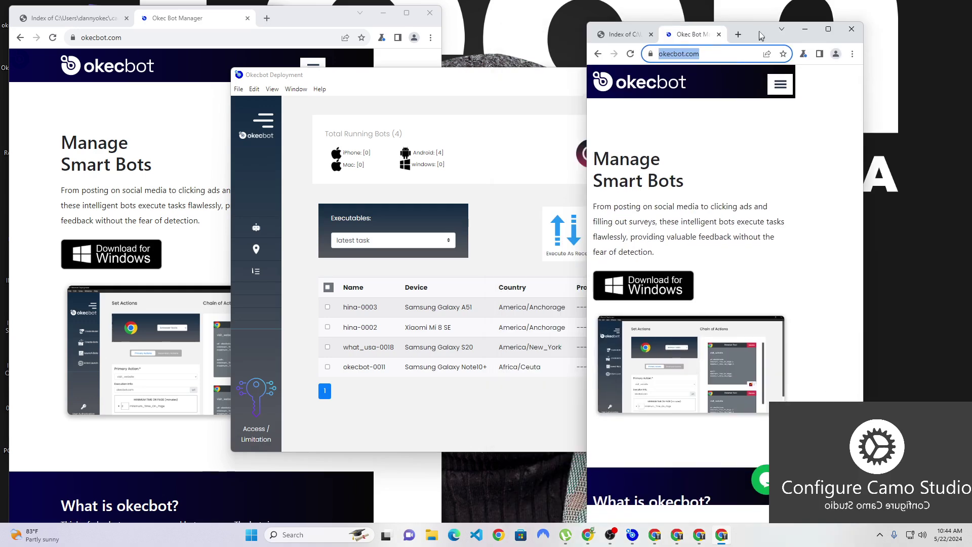
{"action": "left_click", "coordinate": [465, 409]}
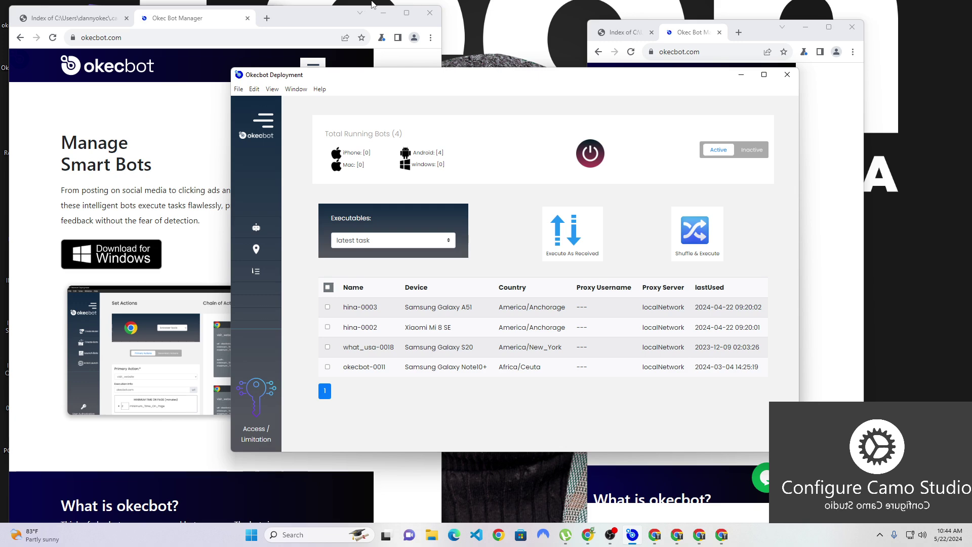
{"action": "left_click_drag", "start_coordinate": [319, 13], "coordinate": [374, 239]}
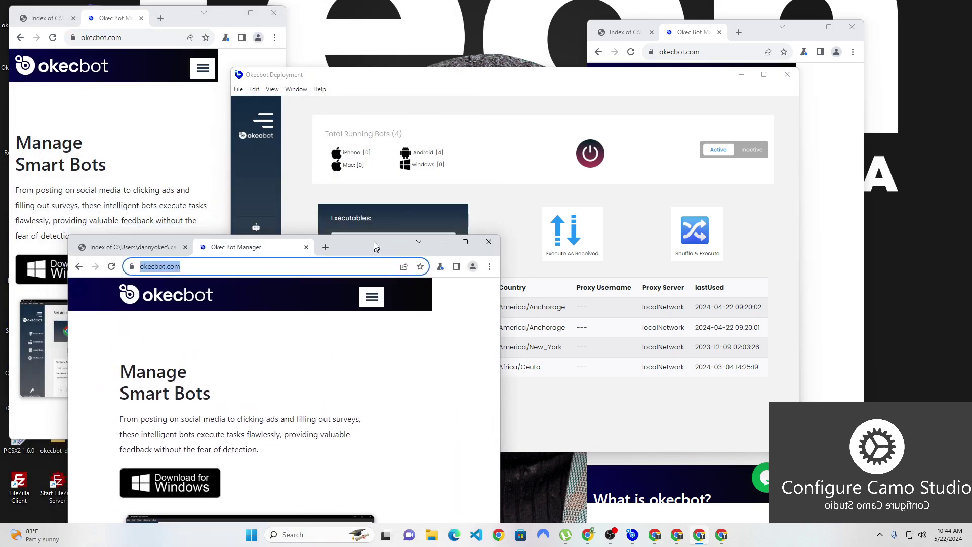
{"action": "left_click_drag", "start_coordinate": [182, 15], "coordinate": [414, 46]}
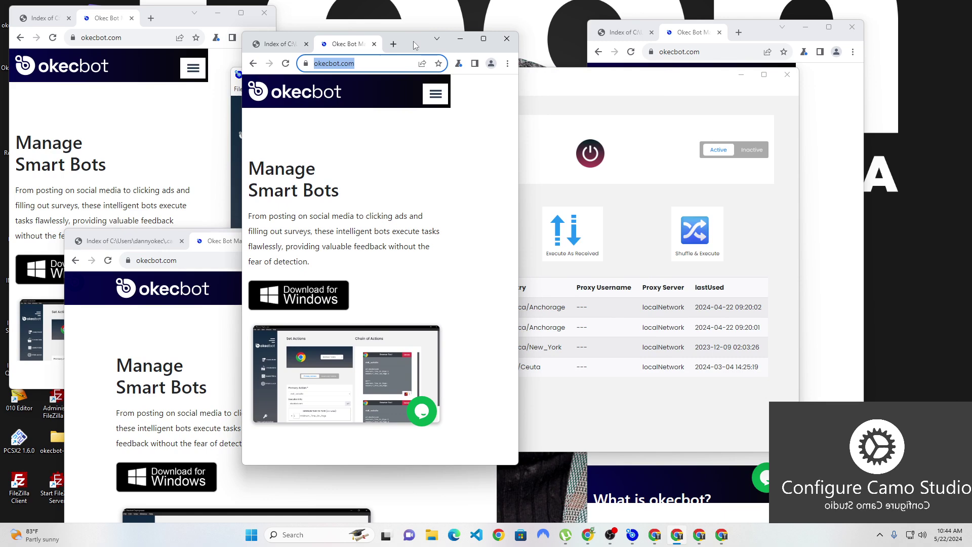
{"action": "left_click", "coordinate": [526, 229]}
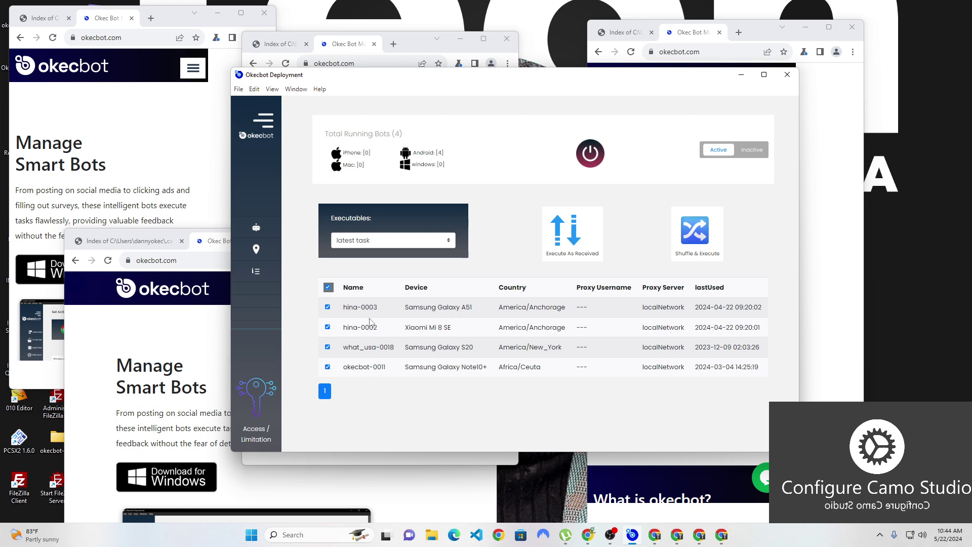
- Shuffle-execute the 'latest task' executable on all four bots, confirm, and minimize Okecbot Deployment
{"action": "left_click", "coordinate": [371, 242]}
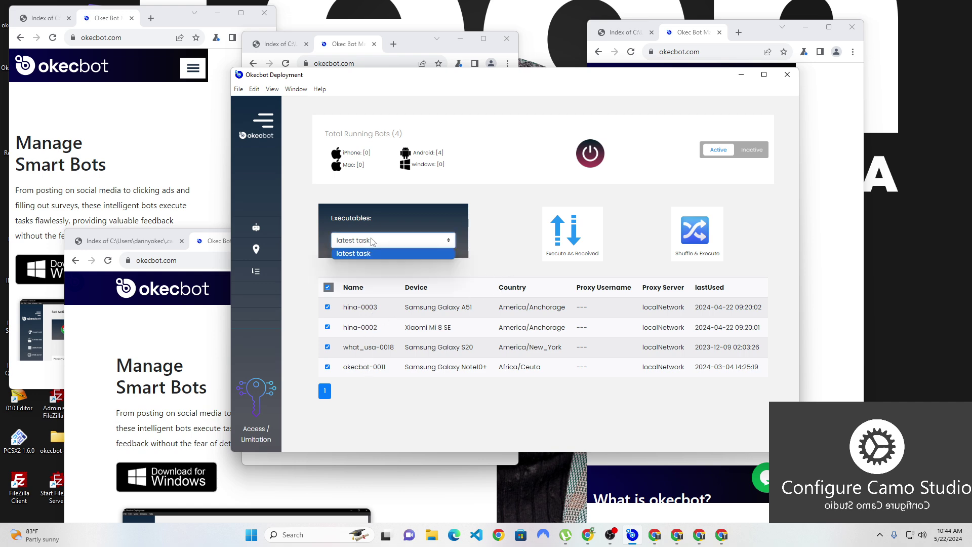
{"action": "left_click", "coordinate": [499, 264]}
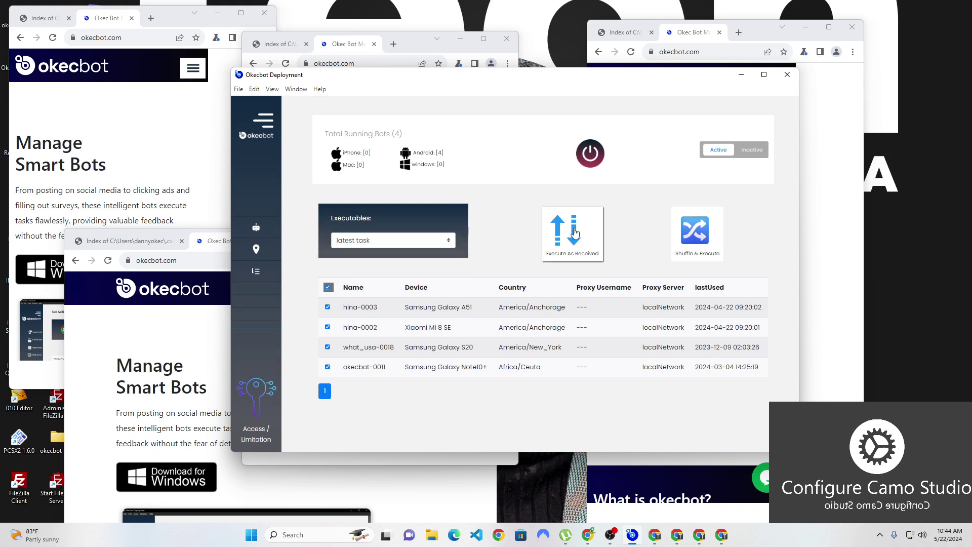
{"action": "left_click", "coordinate": [700, 242]}
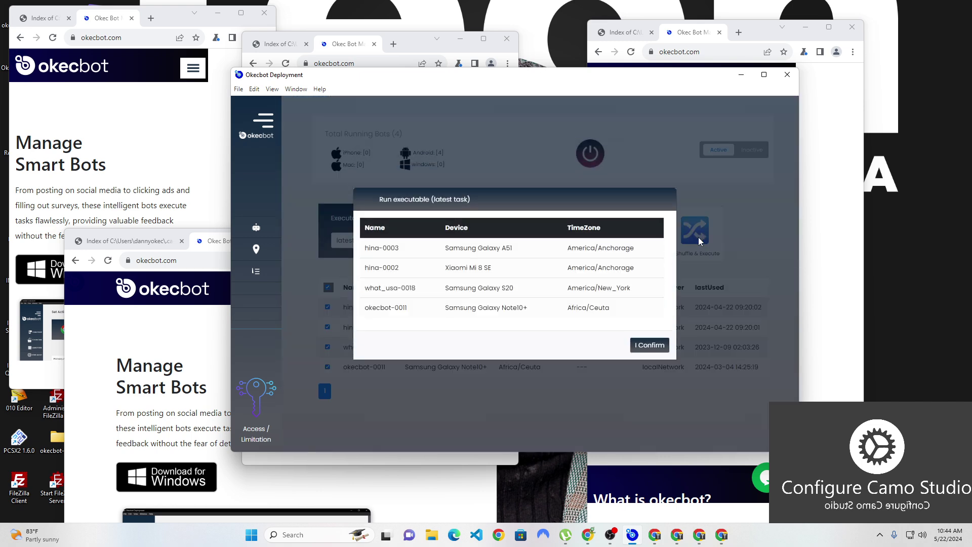
{"action": "left_click", "coordinate": [653, 346]}
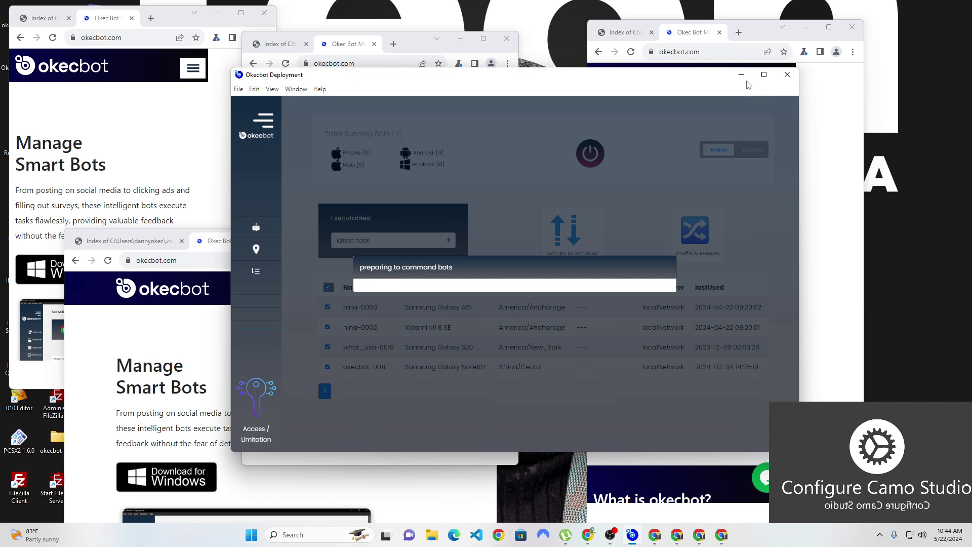
{"action": "left_click", "coordinate": [744, 79]}
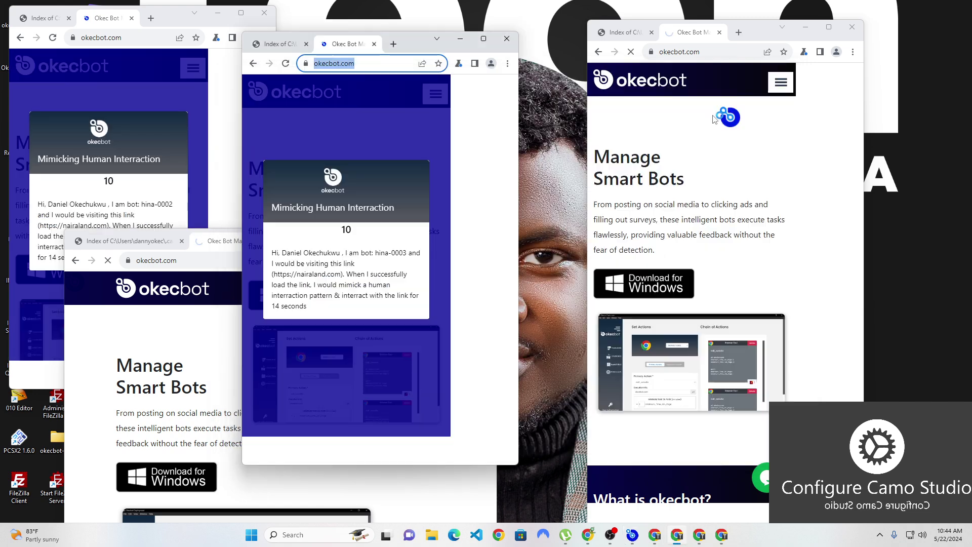